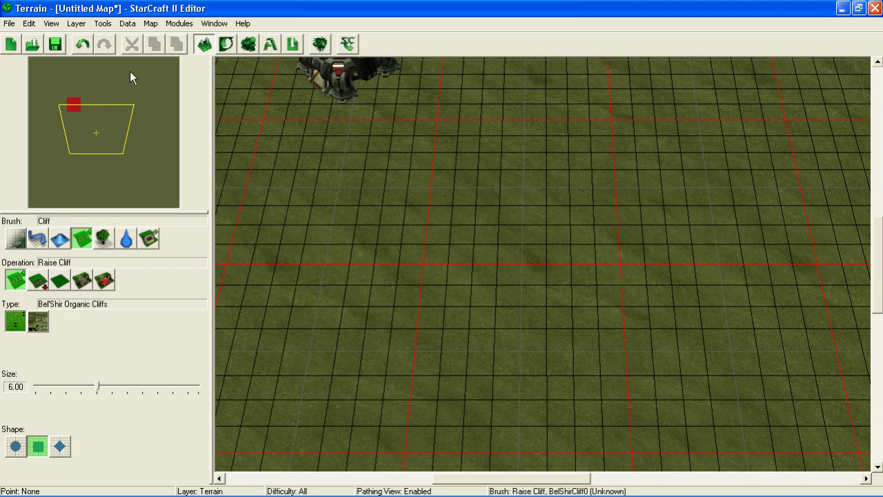
- Open the Map menu to reach the Map Textures option
left_click(127, 26)
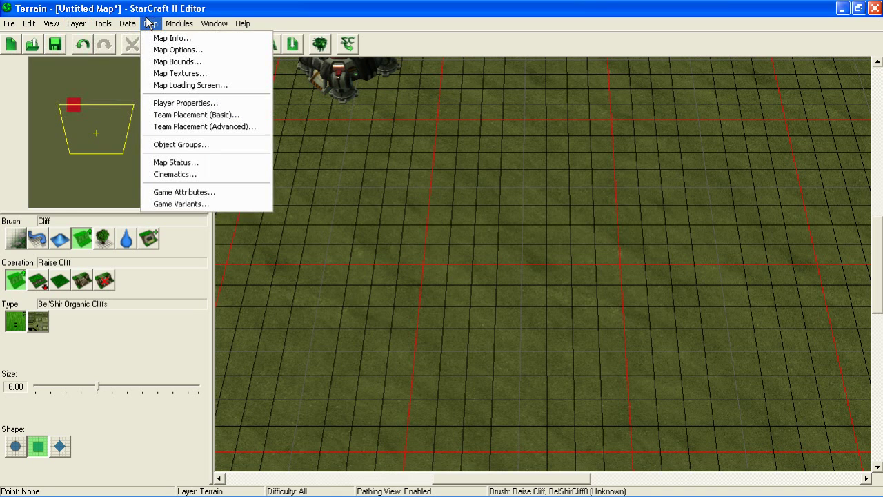
- Change the map texture set to Char (Volcanic) and accept the undo-clearing warning
left_click(181, 74)
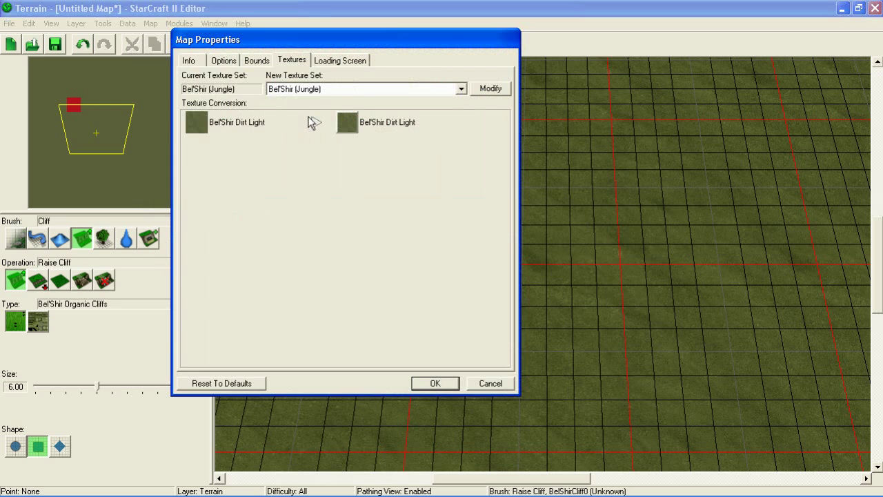
left_click(355, 89)
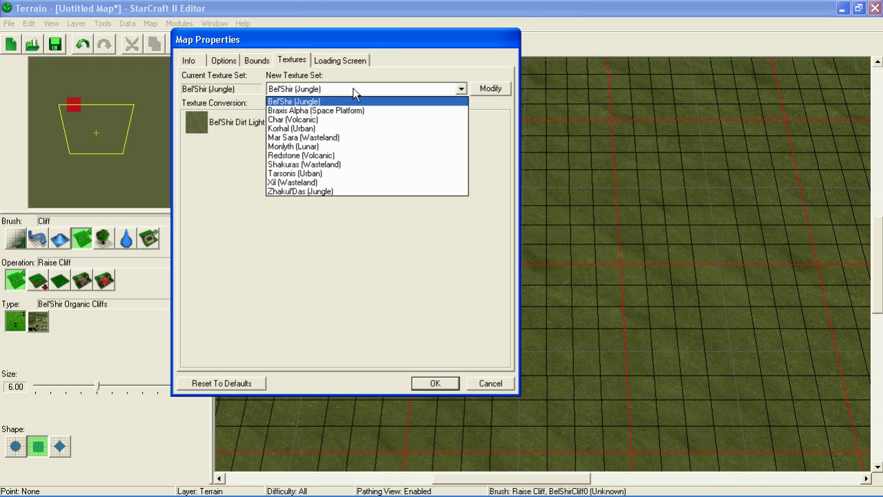
left_click(355, 89)
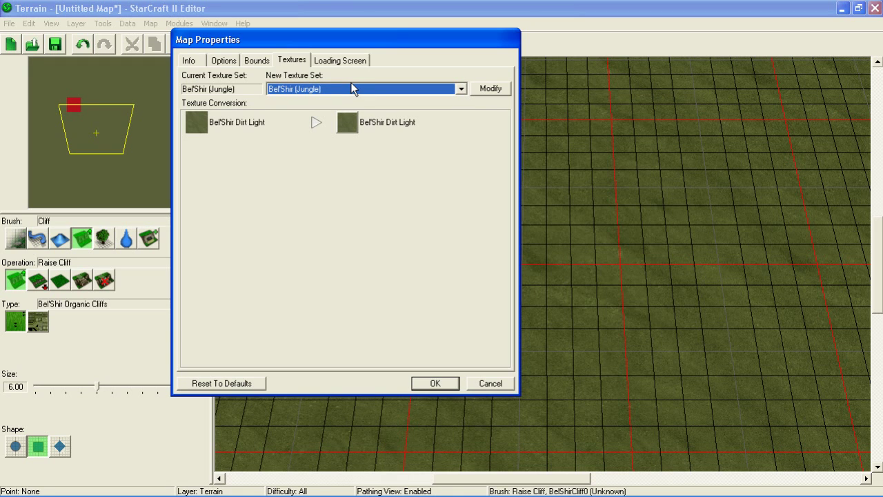
left_click(350, 85)
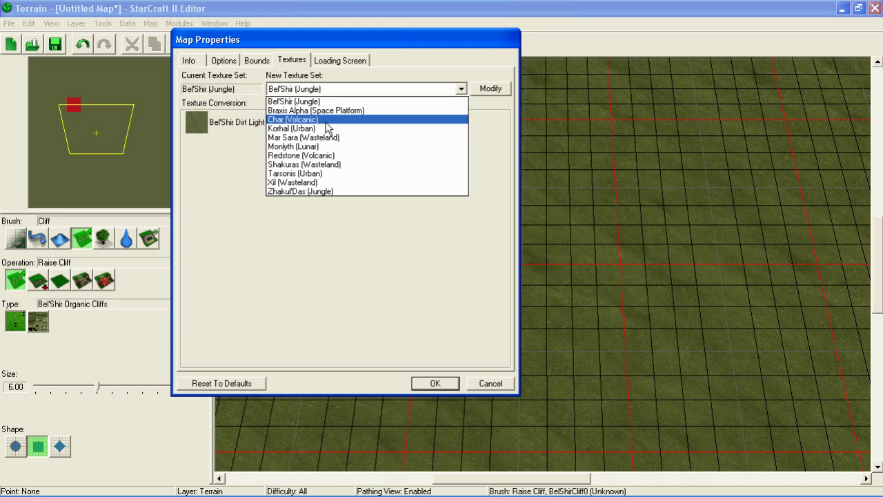
left_click(325, 123)
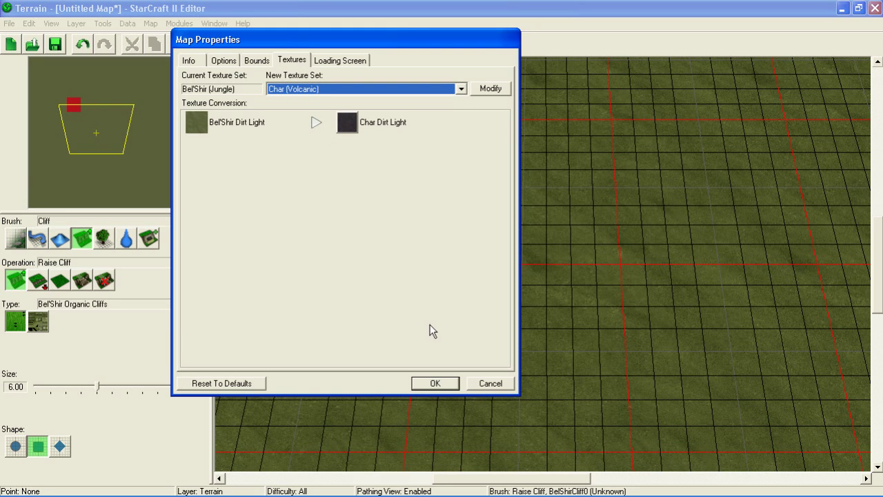
left_click(436, 385)
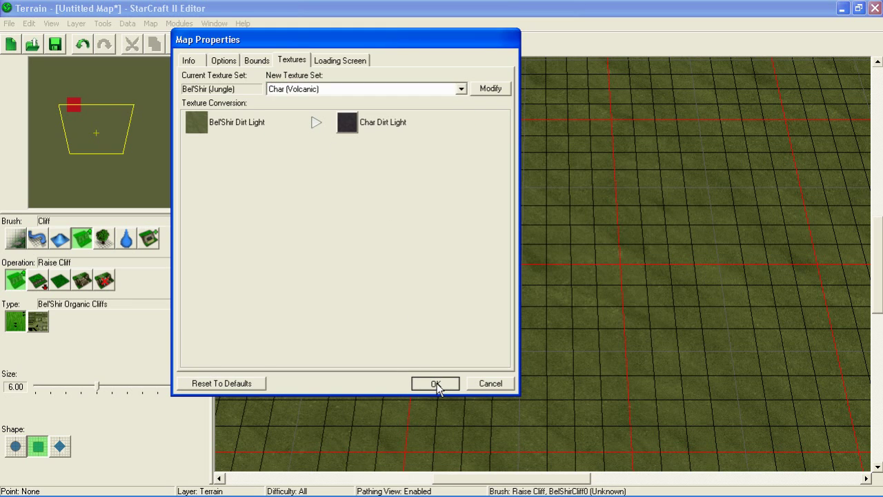
left_click(414, 288)
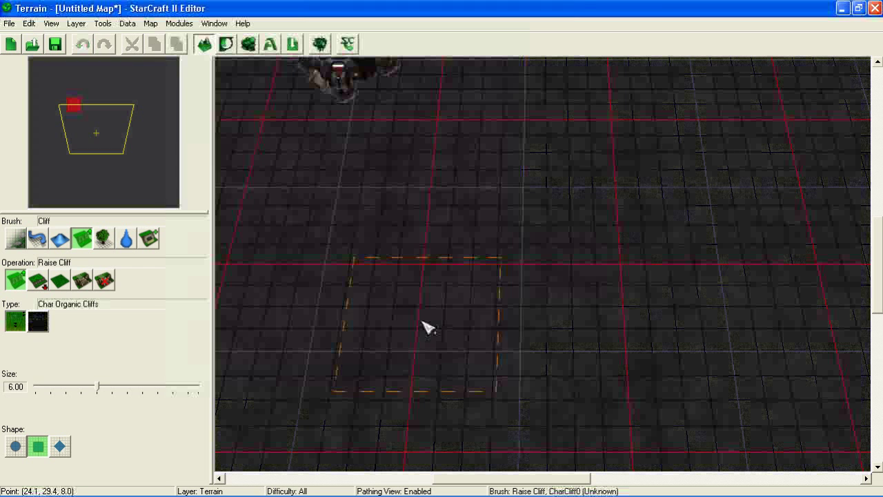
- Raise a square Char Manmade Cliffs plateau in the middle of the map
mouse_move(394, 226)
middle_mouse_down()
mouse_move(396, 363)
mouse_move(349, 240)
mouse_move(380, 258)
mouse_move(390, 280)
middle_mouse_up()
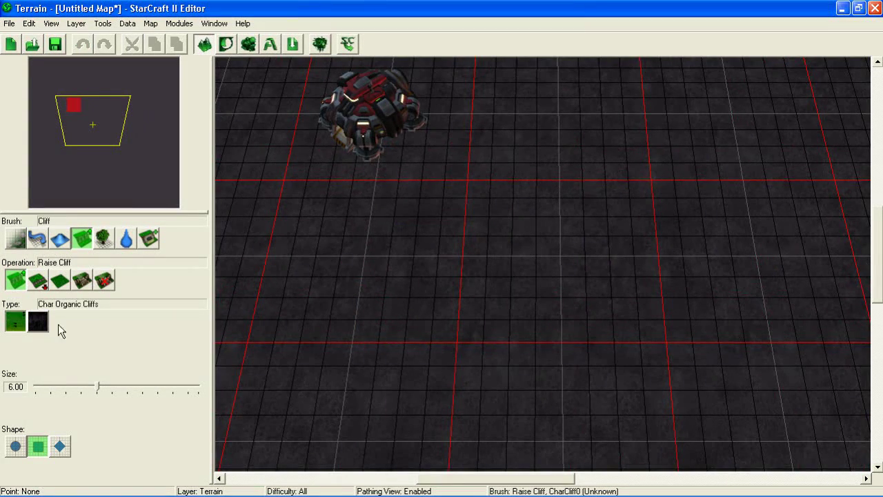
left_click(40, 324)
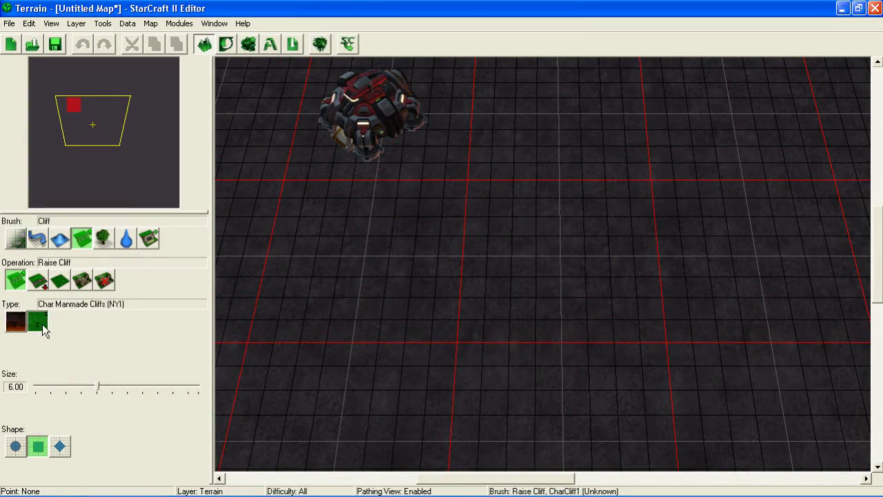
left_click(442, 297)
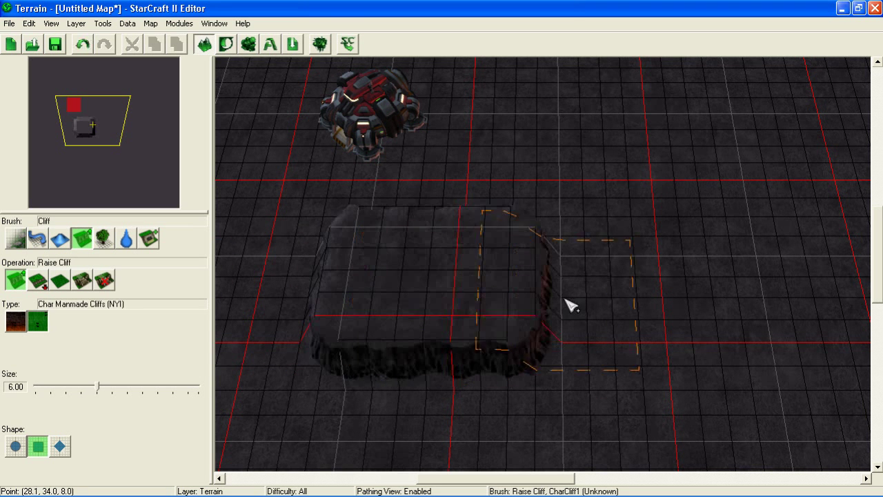
- Raise two diamond-shaped Char Manmade plateaus on open ground, then select Add Ramp
mouse_move(565, 274)
middle_mouse_down()
mouse_move(541, 220)
mouse_move(254, 335)
middle_mouse_up()
left_click(61, 447)
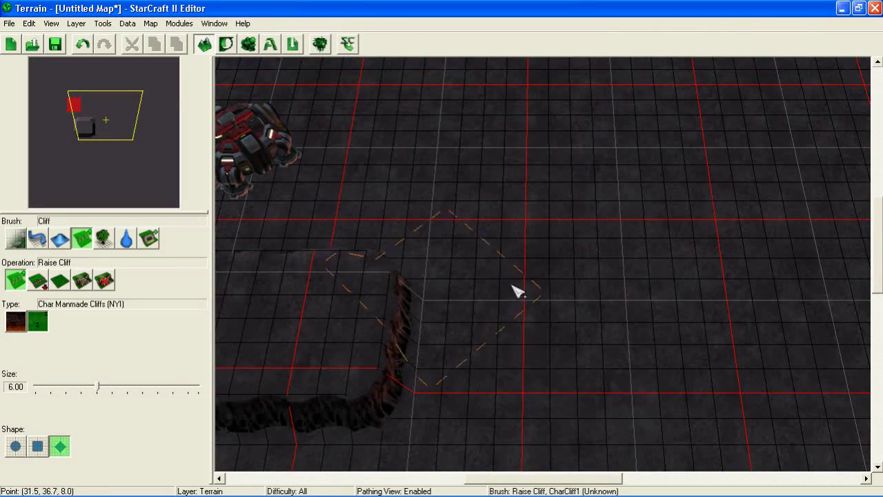
middle_click_drag(518, 290, 320, 163)
left_click(549, 264)
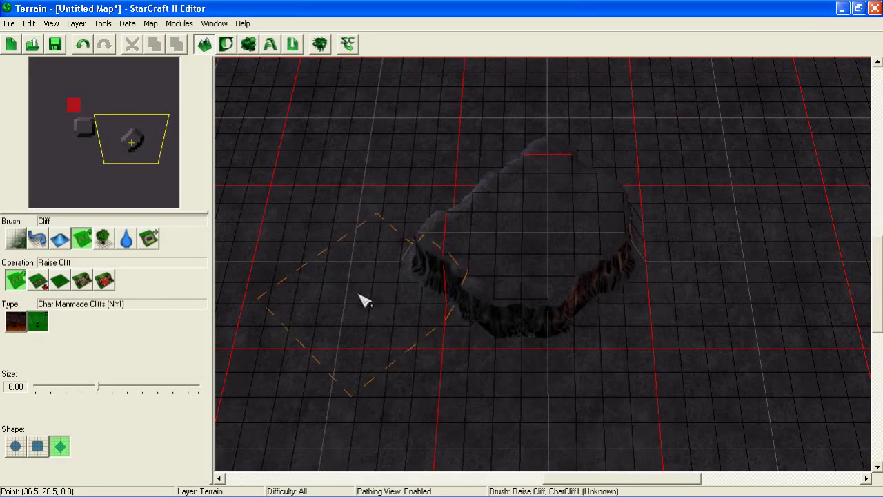
scroll(331, 280, "up", 2)
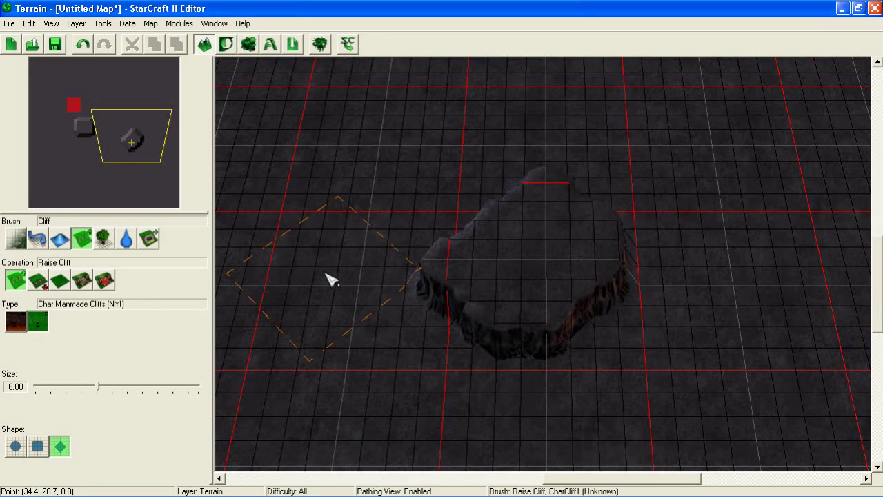
middle_click_drag(331, 280, 455, 323)
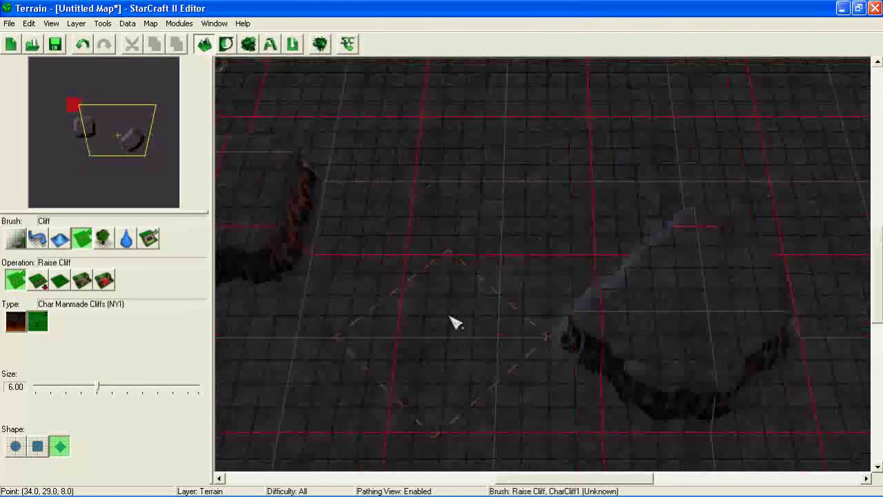
scroll(454, 322, "down", 2)
scroll(427, 235, "up", 2)
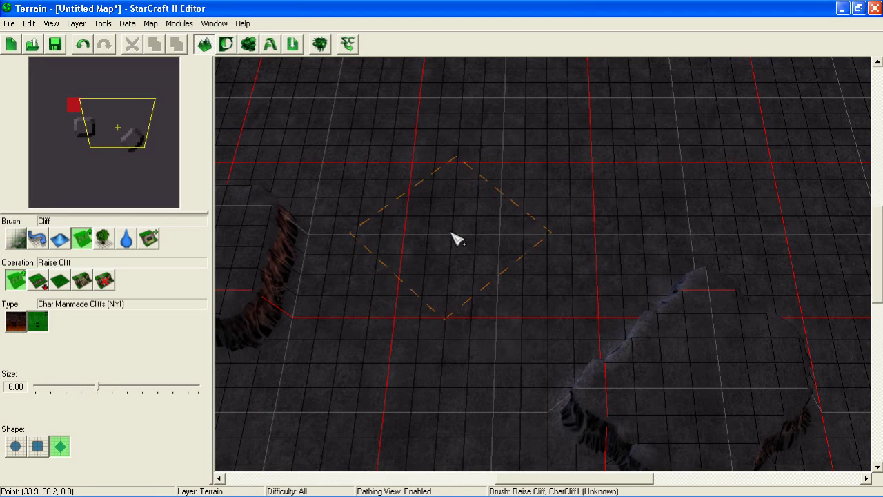
left_click(455, 239)
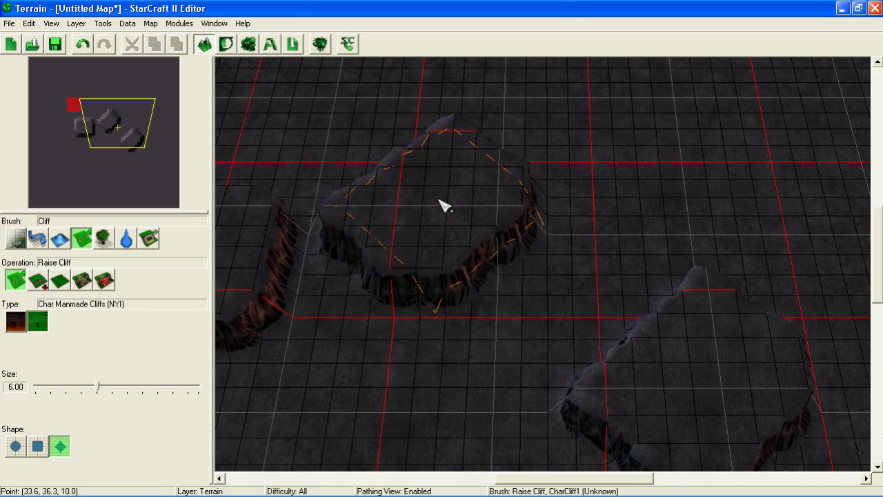
scroll(414, 277, "down", 1)
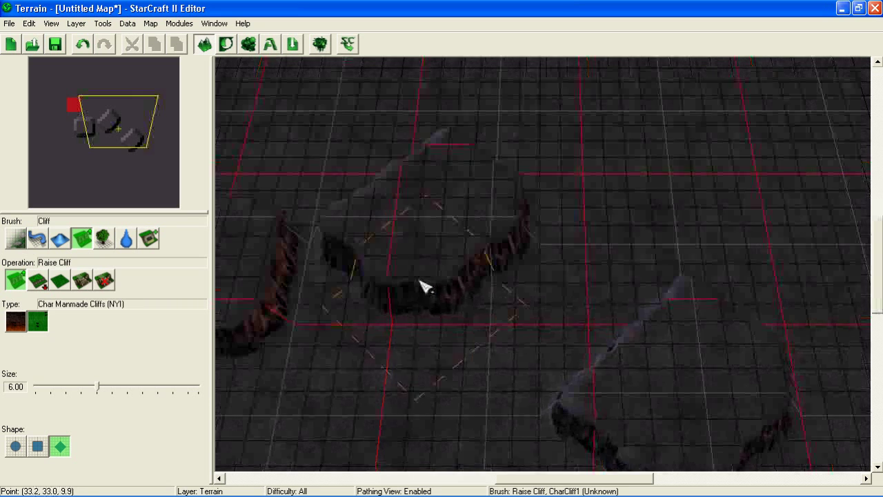
left_click(82, 281)
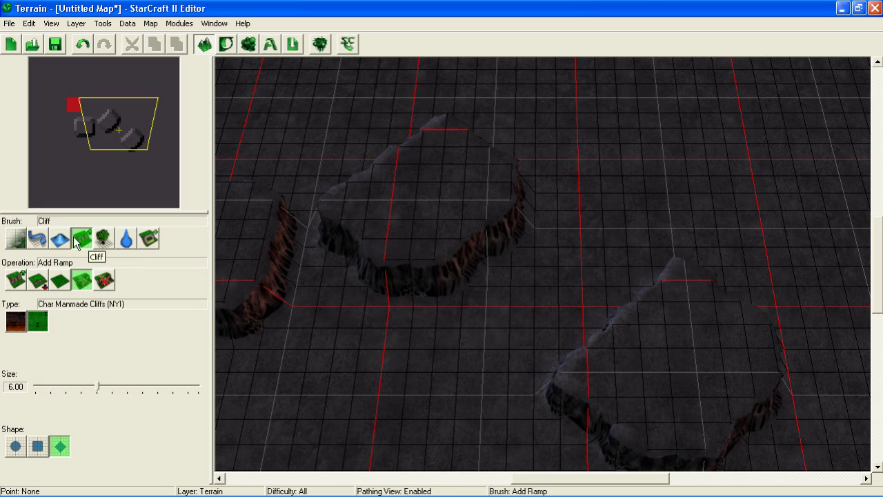
- Place a square lava pool on open ground south of the cliffs
left_click(126, 239)
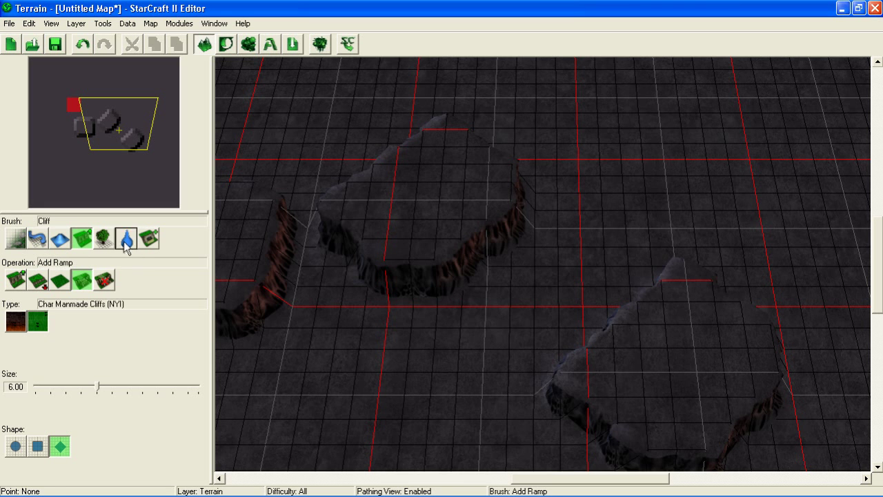
middle_click_drag(366, 396, 351, 328)
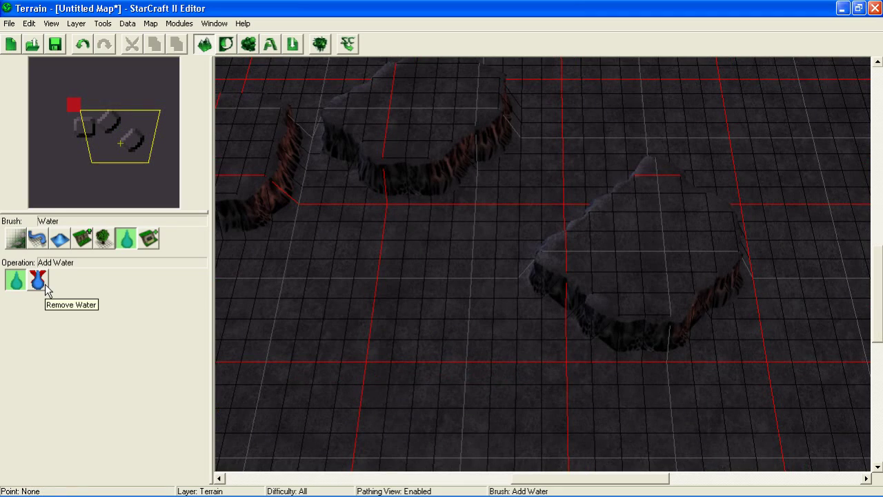
left_click(354, 342)
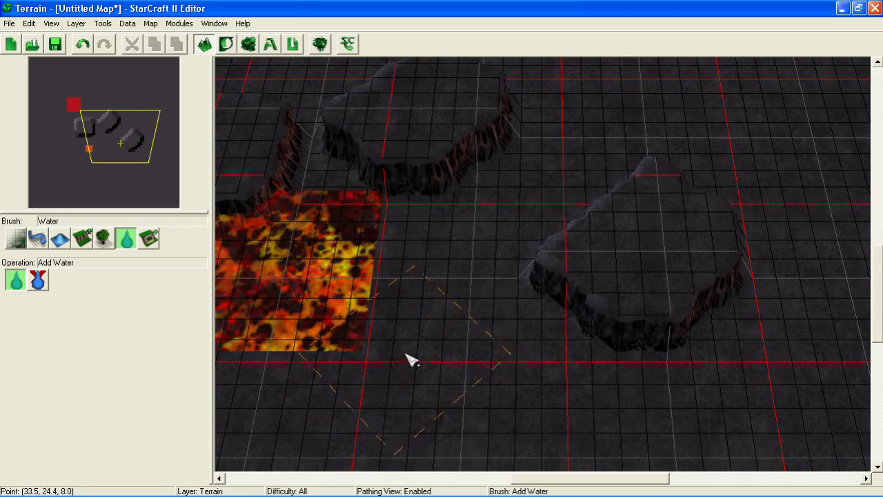
scroll(425, 308, "up", 1)
mouse_move(425, 308)
middle_mouse_down()
mouse_move(416, 249)
mouse_move(449, 338)
middle_mouse_up()
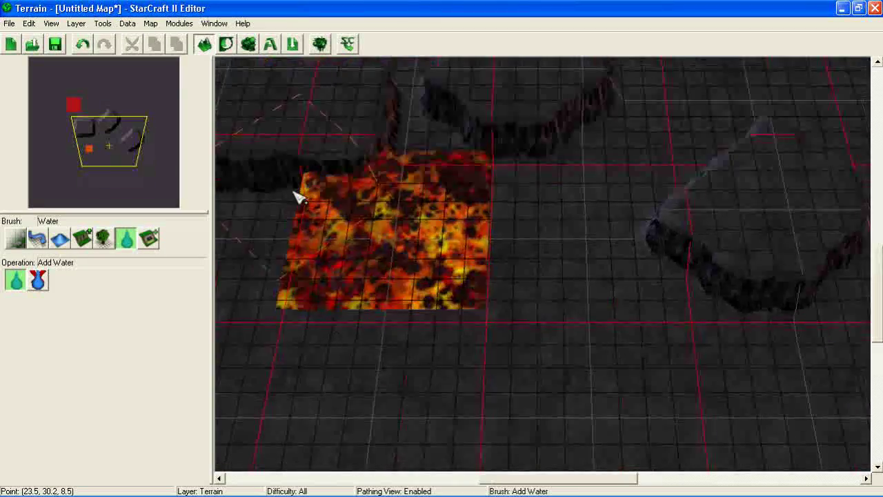
middle_click_drag(297, 193, 378, 278)
scroll(380, 278, "up", 2)
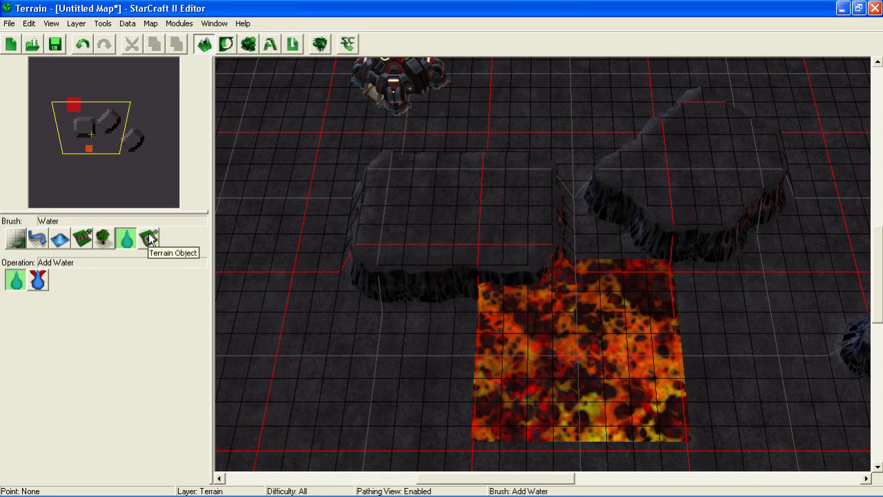
- Select the Terrain Object brush, trying Char and Aiur set filters before restoring (All)
left_click(151, 241)
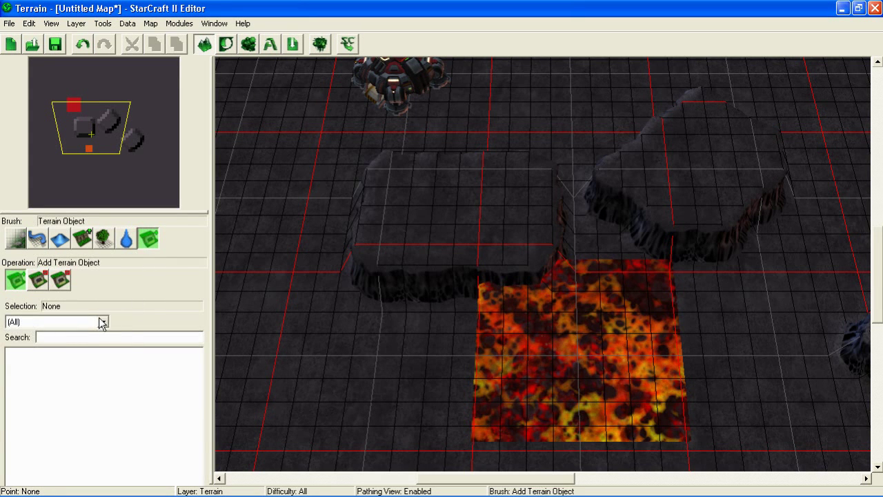
left_click(102, 321)
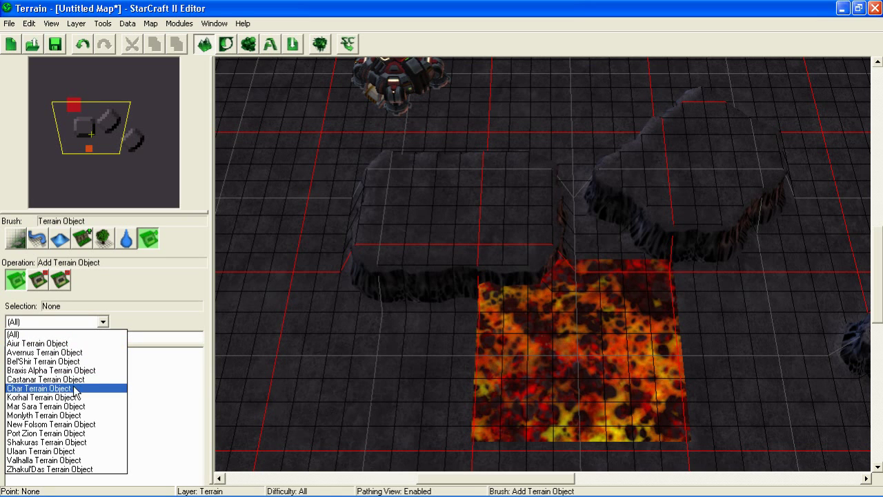
left_click(66, 386)
left_click(89, 321)
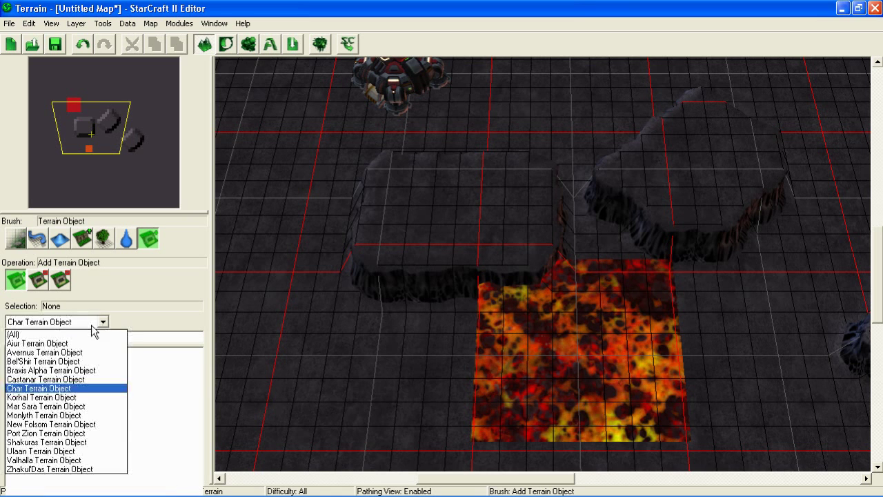
left_click(78, 338)
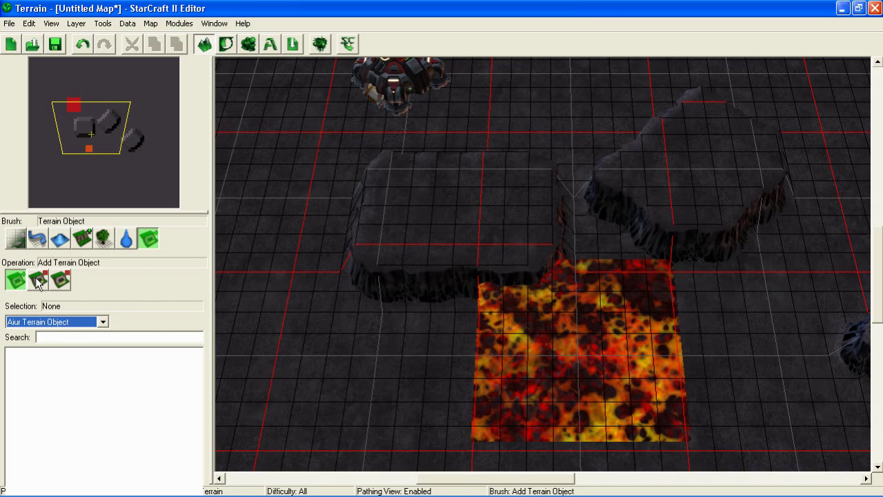
left_click(101, 322)
left_click(87, 335)
left_click(85, 337)
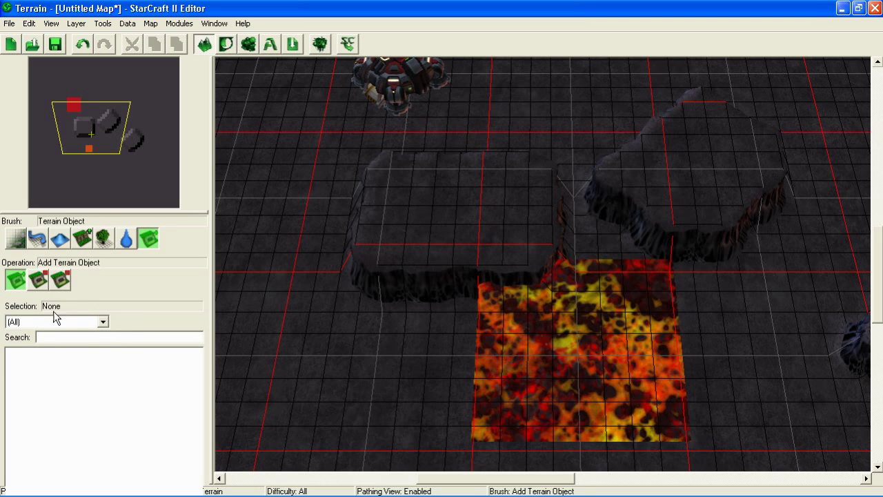
- Generate 3616 foliage items with the Foliage brush and close the Messages report
left_click(105, 241)
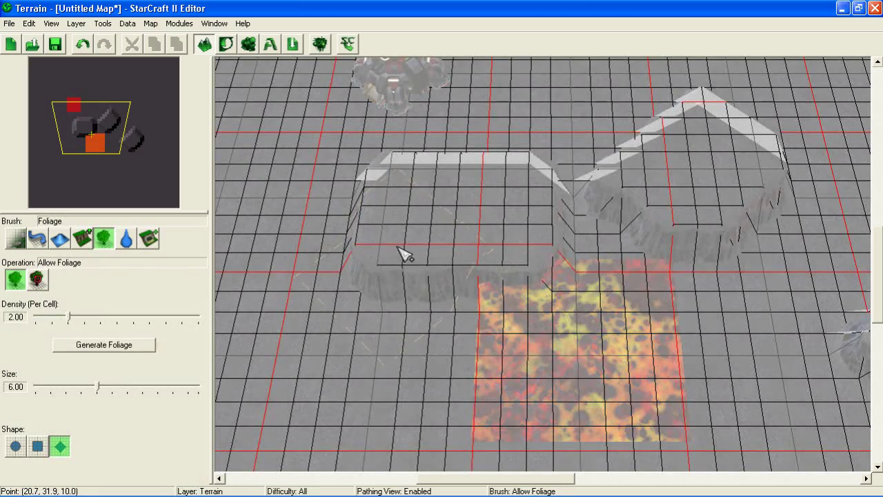
mouse_move(404, 254)
middle_mouse_down()
mouse_move(358, 239)
mouse_move(322, 251)
middle_mouse_up()
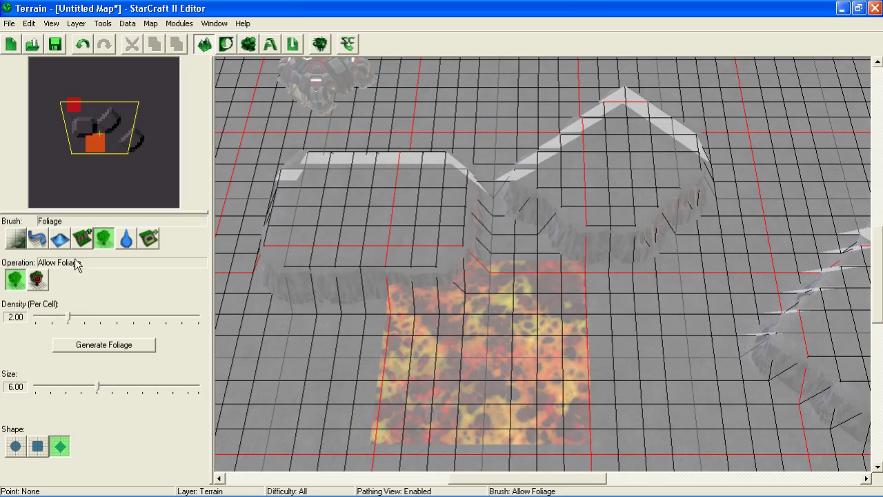
middle_click_drag(286, 305, 413, 233)
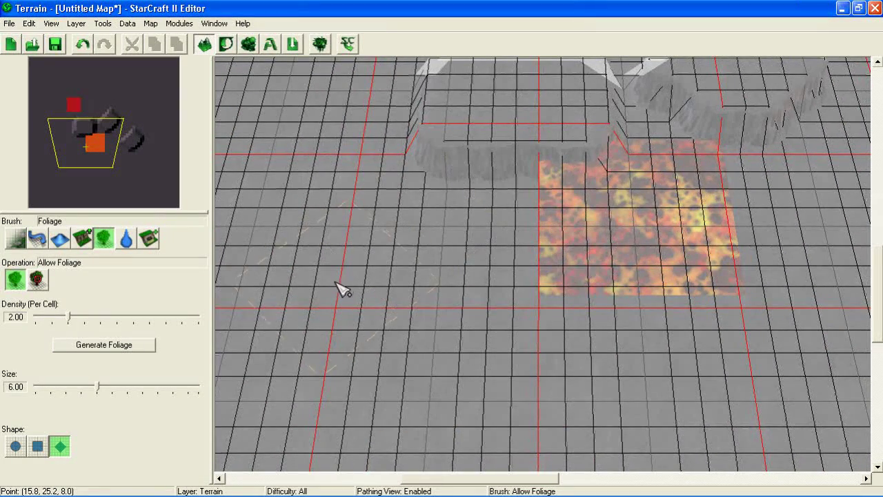
left_click(126, 344)
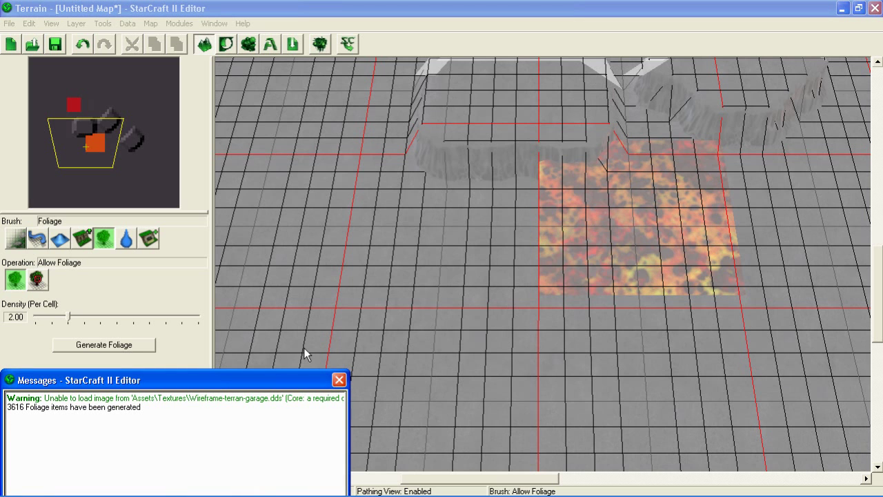
left_click(339, 380)
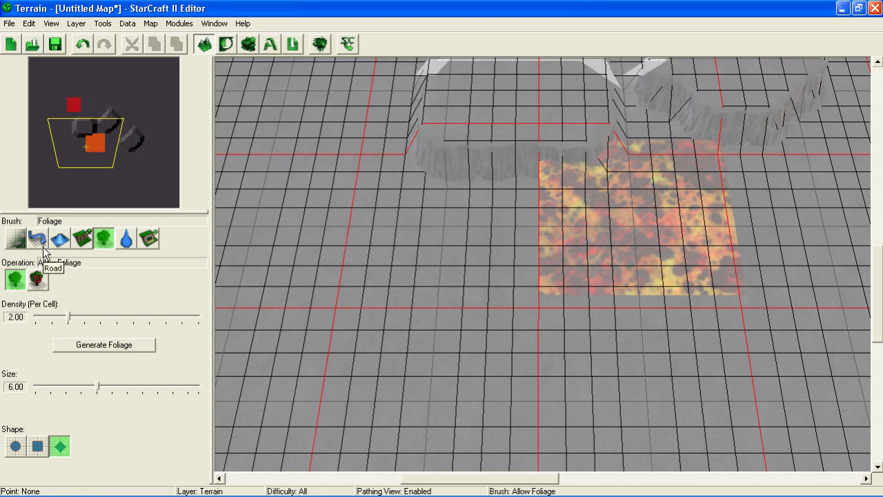
- Start a Mar Sara Tile road with its first nodes below the lava pool
left_click(37, 240)
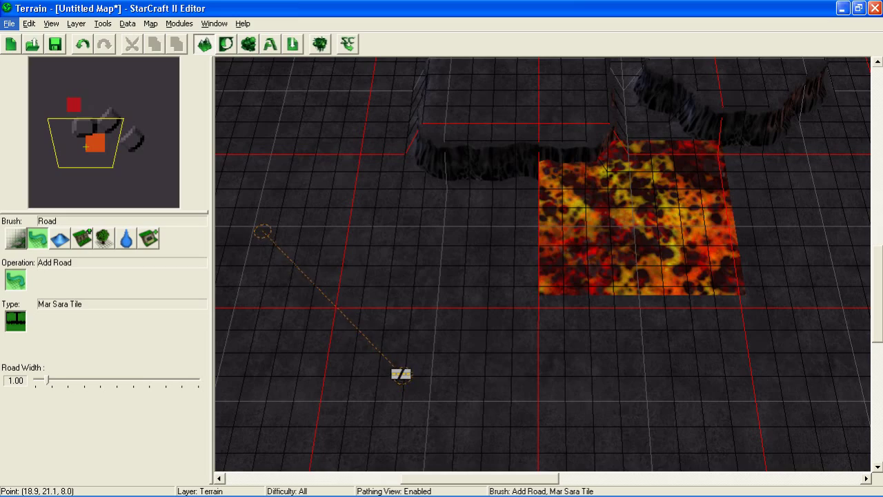
left_click(400, 373)
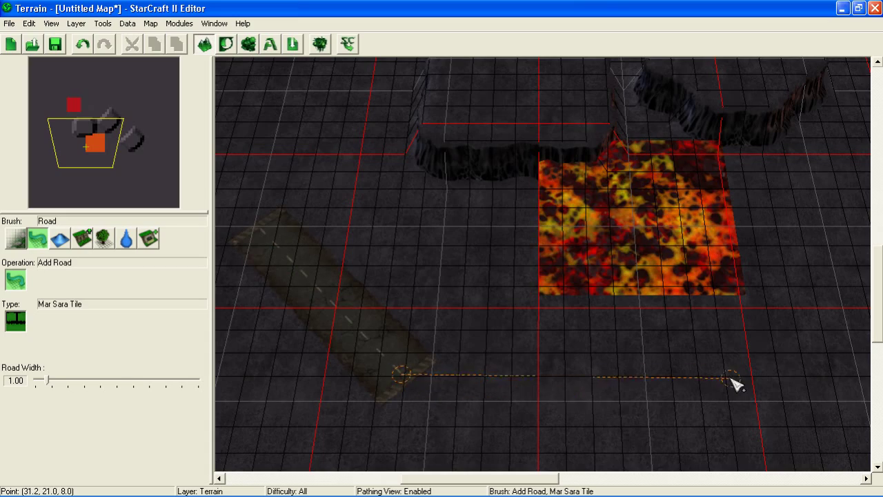
mouse_move(800, 304)
middle_mouse_down("ctrl")
mouse_move(600, 337)
mouse_move(557, 420)
mouse_move(525, 329)
mouse_move(531, 354)
mouse_move(524, 354)
middle_mouse_up("ctrl")
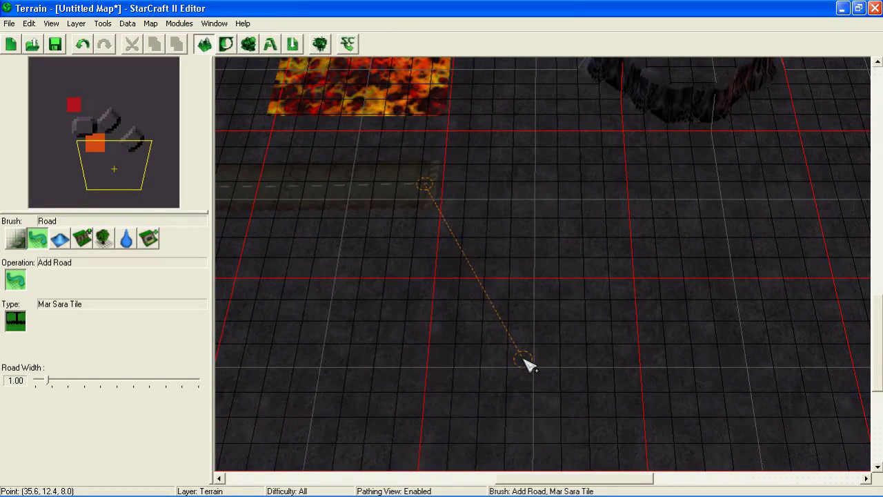
left_click(517, 349)
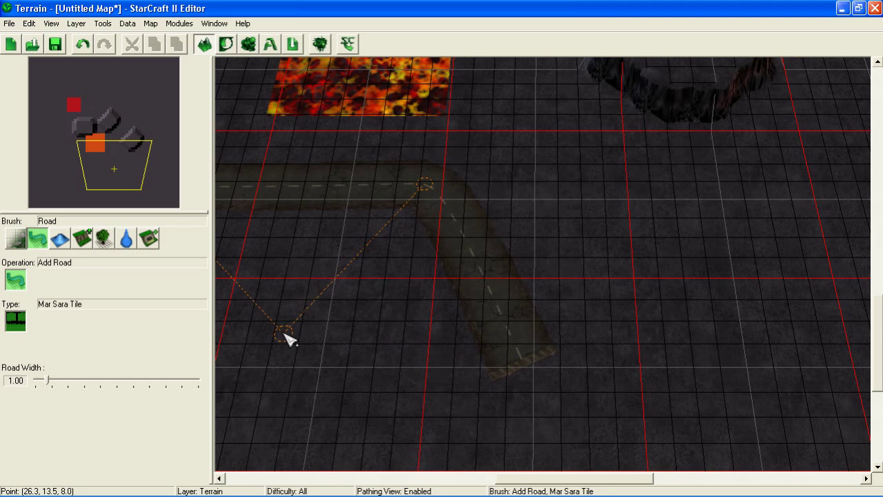
left_click(282, 331)
- Extend the road in sharp bends toward the lava pool, finish it, and insert a node
key("Left")
key("Down")
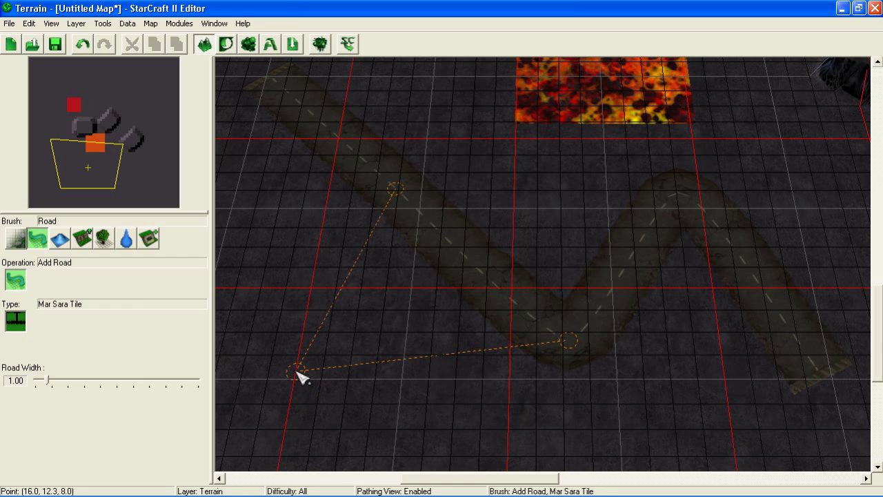
left_click(297, 376)
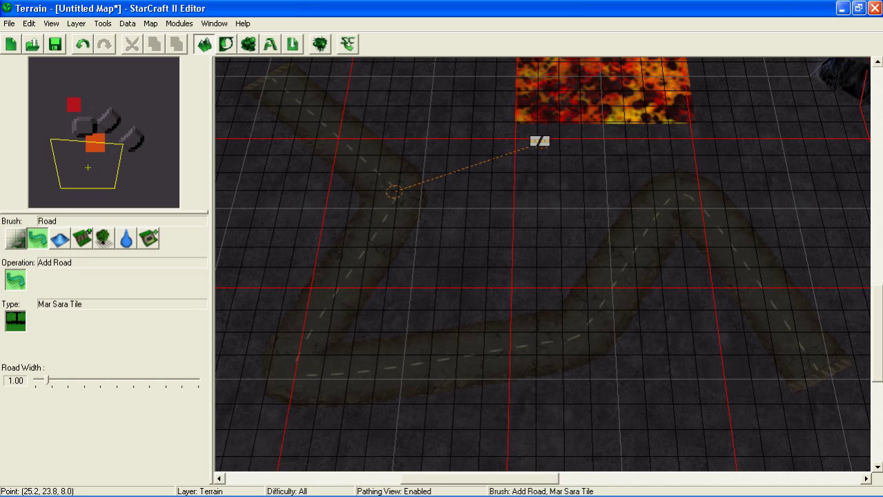
left_click(541, 144)
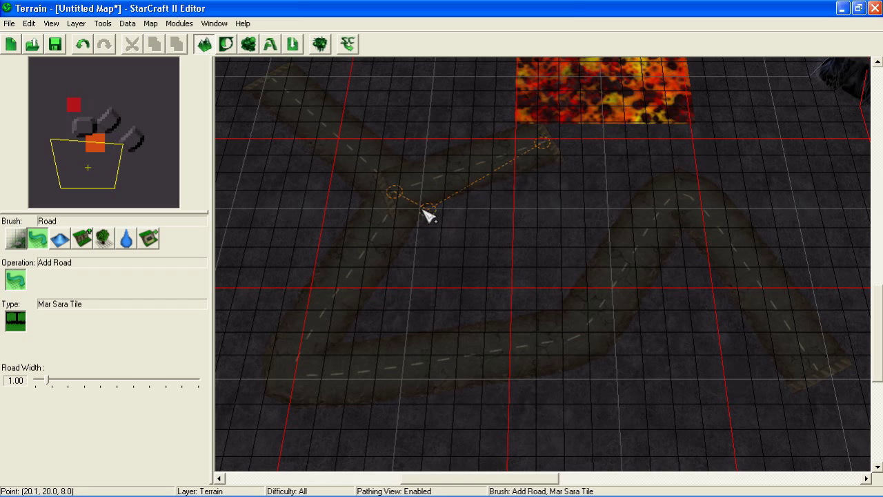
key("Escape")
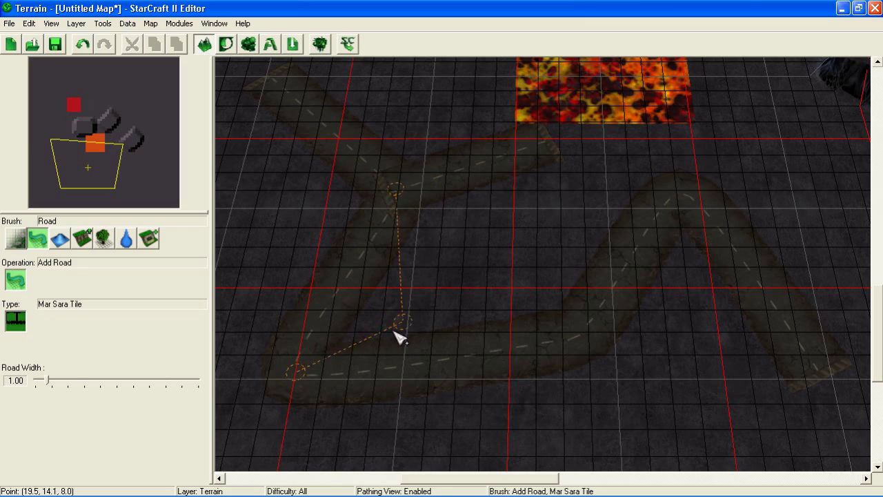
mouse_move(345, 221)
middle_mouse_down()
mouse_move(428, 319)
mouse_move(536, 218)
mouse_move(315, 269)
middle_mouse_up()
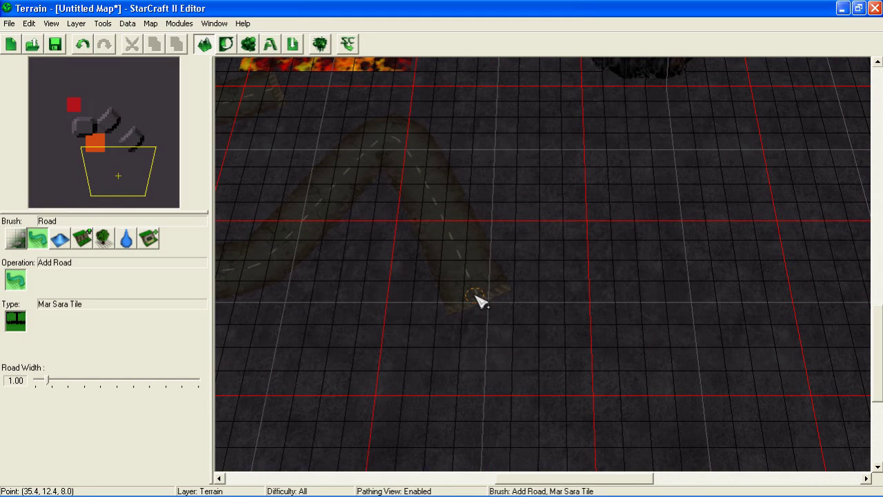
left_click_drag(480, 300, 465, 145)
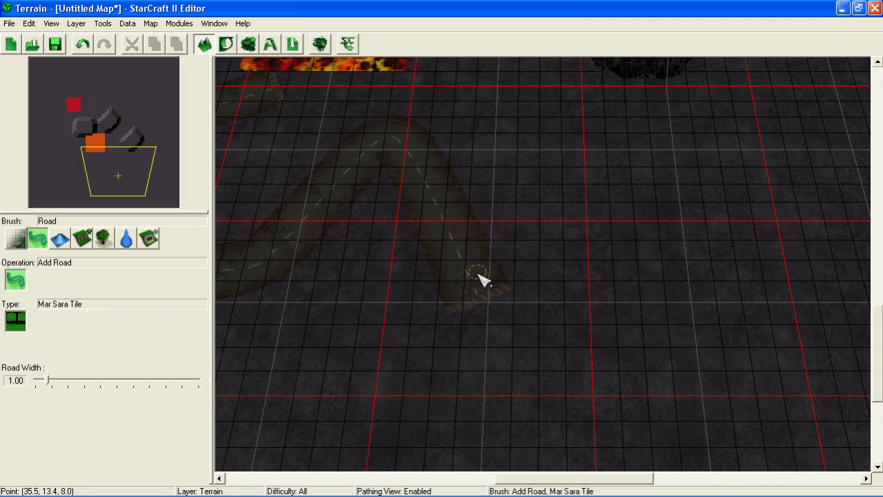
- Drag the road's end node up and to the right
key("Escape")
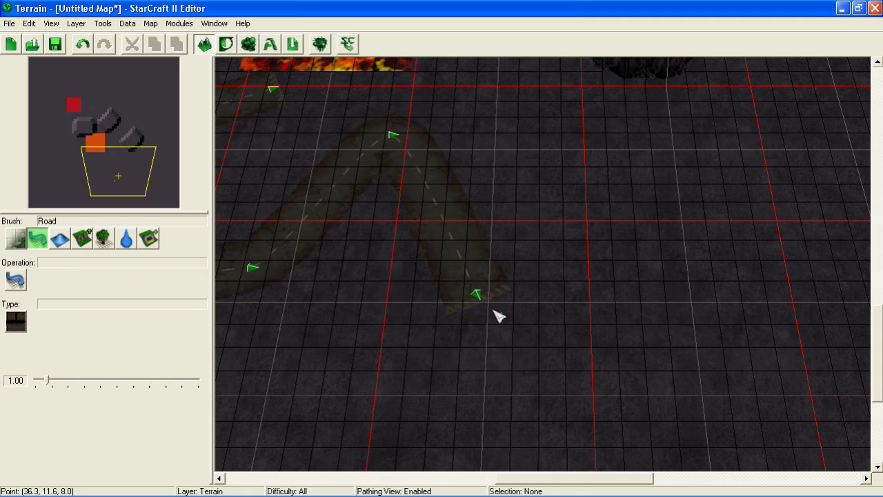
left_click(479, 295)
left_click_drag(507, 284, 584, 188)
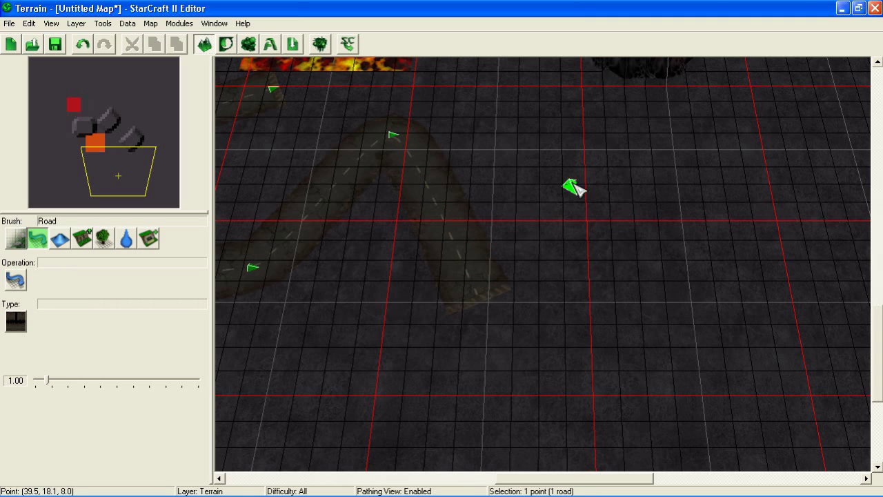
middle_click_drag(587, 192, 494, 293)
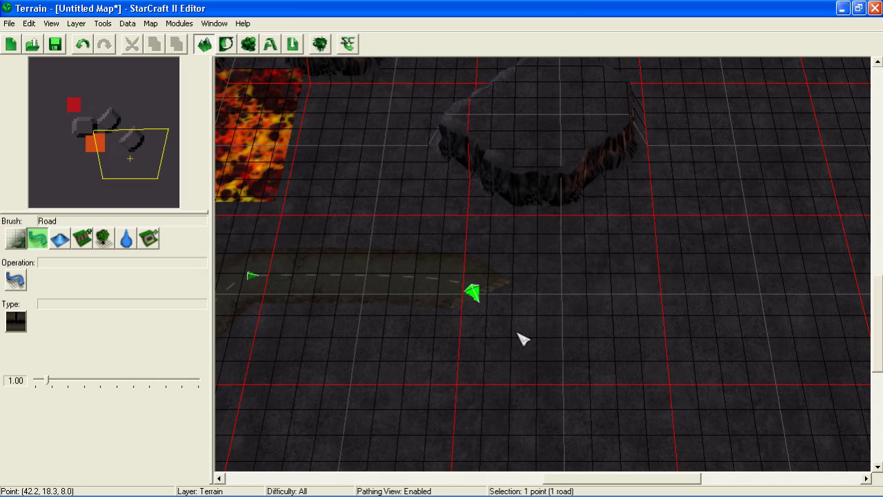
- Delete two unwanted road points and their segments near the lava pool
key("Delete")
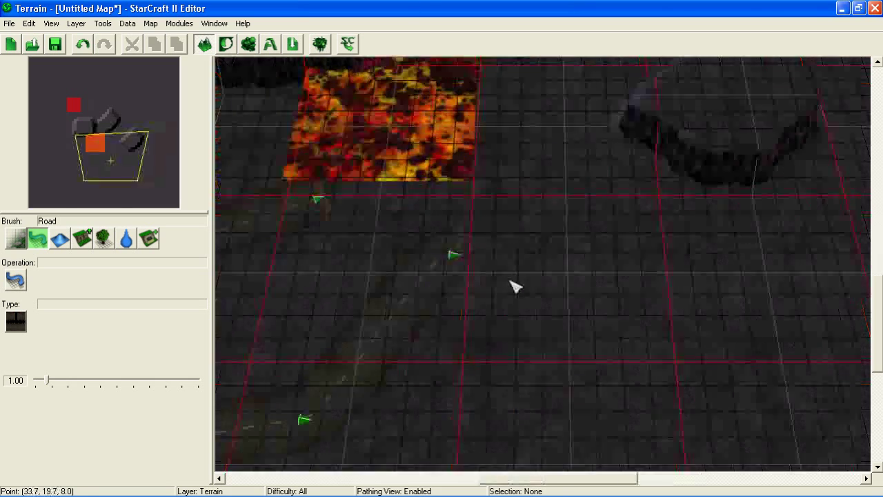
middle_click_drag(421, 247, 499, 207)
left_click(498, 181)
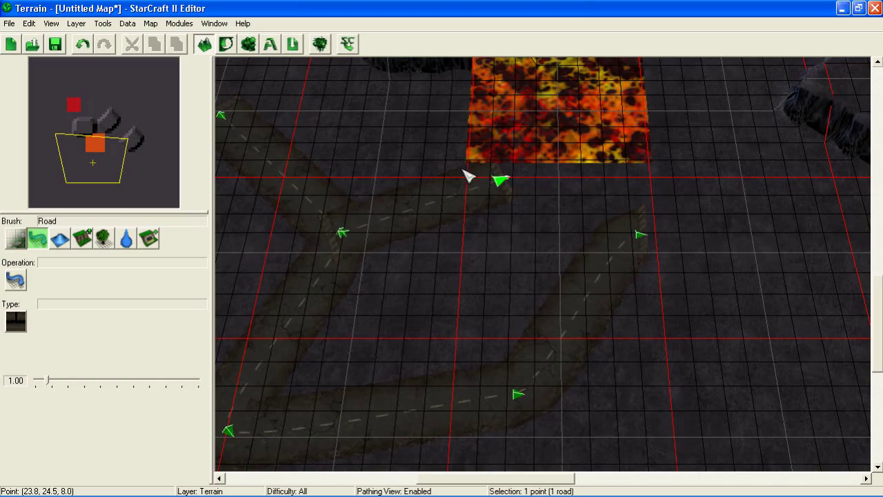
key("Delete")
mouse_move(408, 191)
middle_mouse_down()
mouse_move(418, 269)
mouse_move(380, 126)
middle_mouse_up()
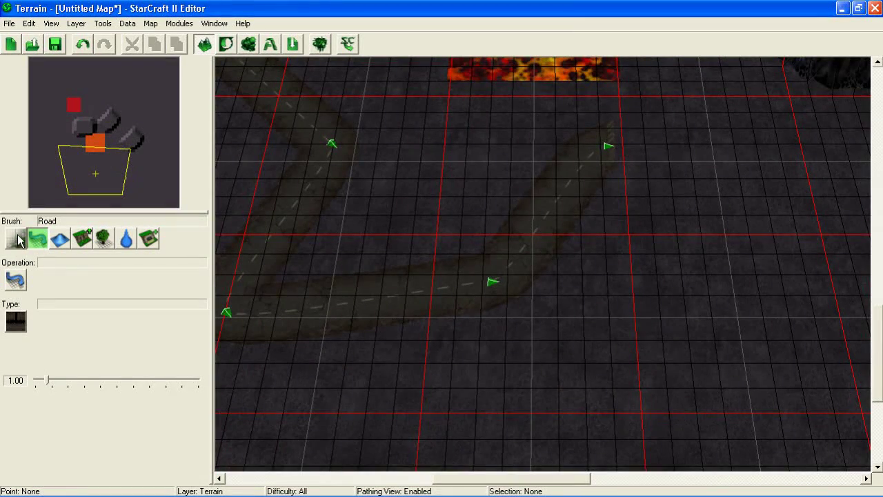
left_click(22, 238)
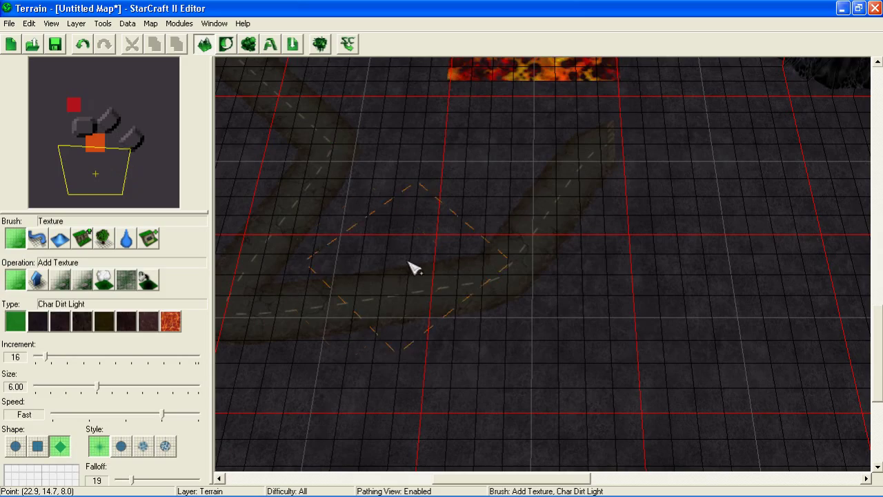
- Paint Char Lava Cracks with the Add Texture diamond brush over the ground and road
mouse_move(412, 266)
middle_mouse_down()
mouse_move(437, 273)
mouse_move(469, 251)
mouse_move(443, 289)
middle_mouse_up()
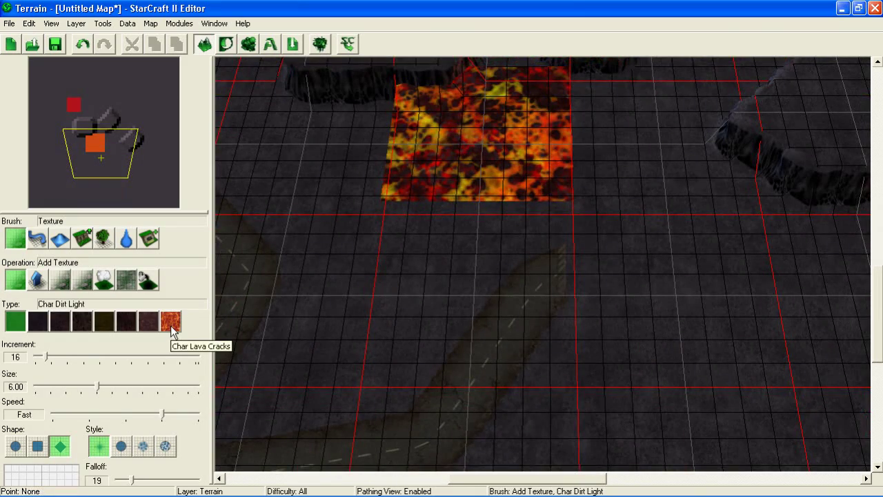
left_click(170, 322)
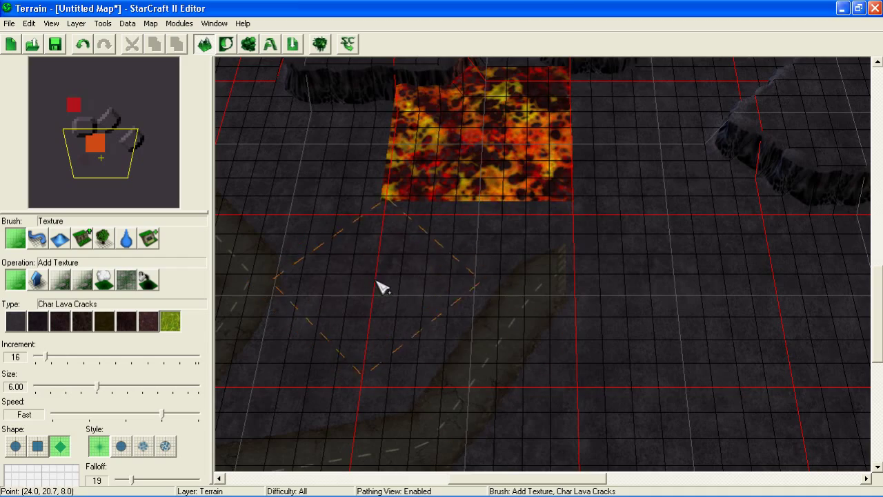
mouse_move(370, 294)
middle_mouse_down()
mouse_move(393, 266)
mouse_move(392, 274)
mouse_move(380, 246)
middle_mouse_up()
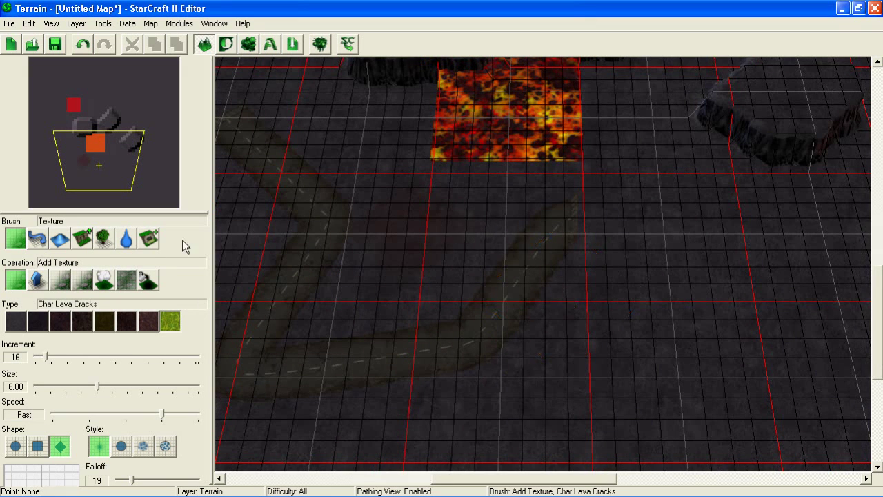
left_click(83, 284)
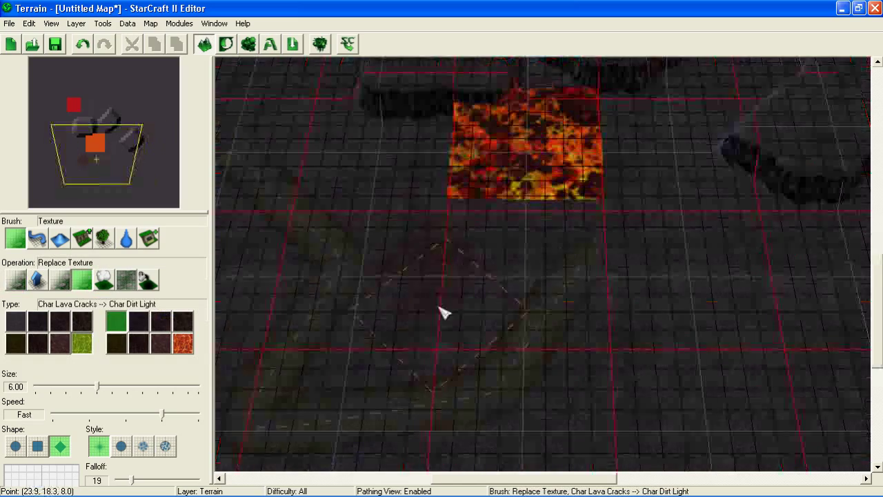
middle_click_drag(442, 317, 437, 288)
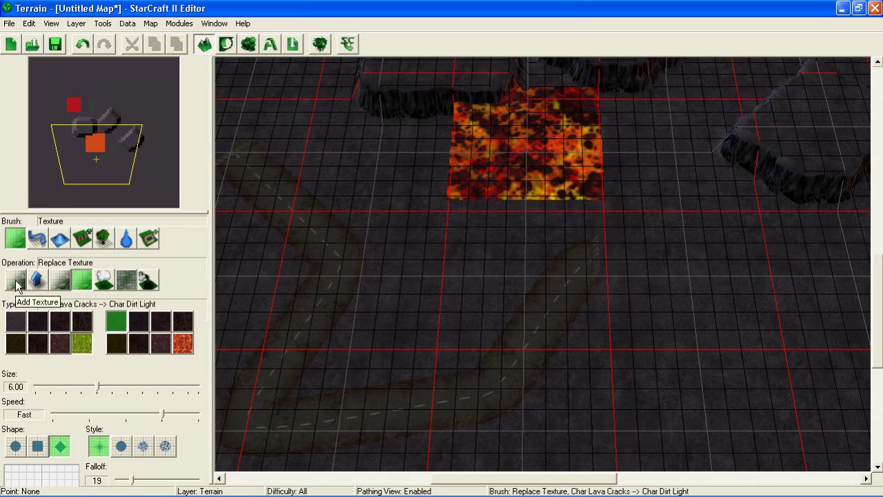
left_click(15, 279)
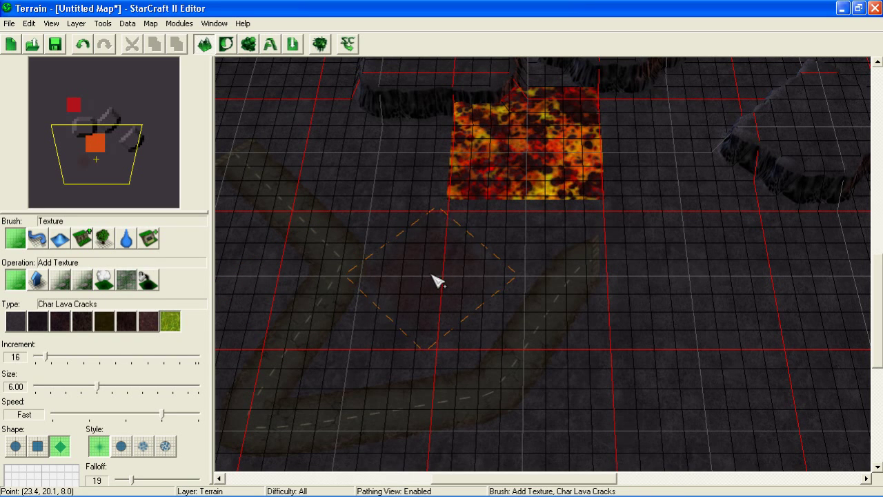
left_click_drag(437, 280, 599, 219)
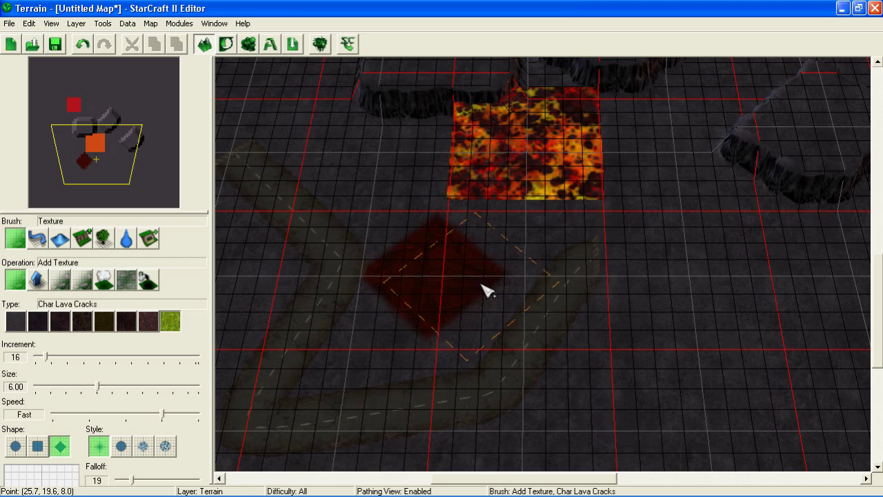
mouse_move(455, 167)
left_mouse_down()
mouse_move(390, 202)
mouse_move(416, 310)
left_mouse_up()
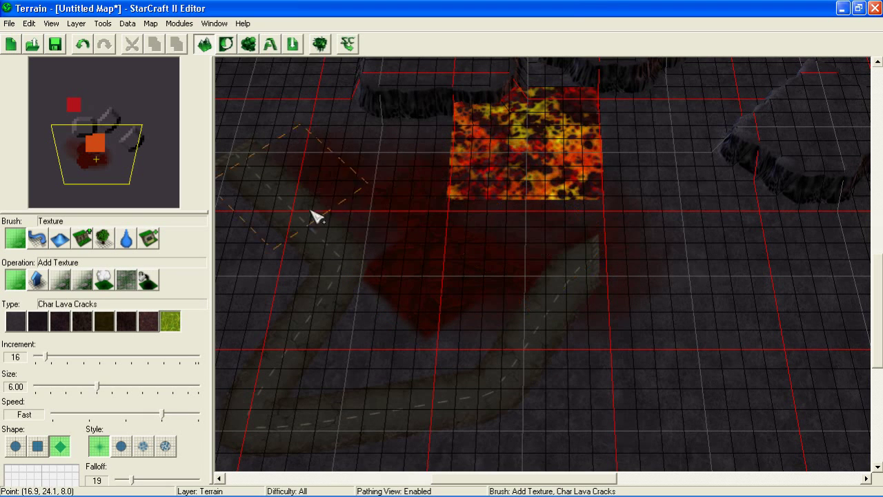
mouse_move(416, 309)
middle_mouse_down()
mouse_move(362, 227)
mouse_move(429, 373)
mouse_move(339, 374)
mouse_move(461, 322)
middle_mouse_up()
key("Escape")
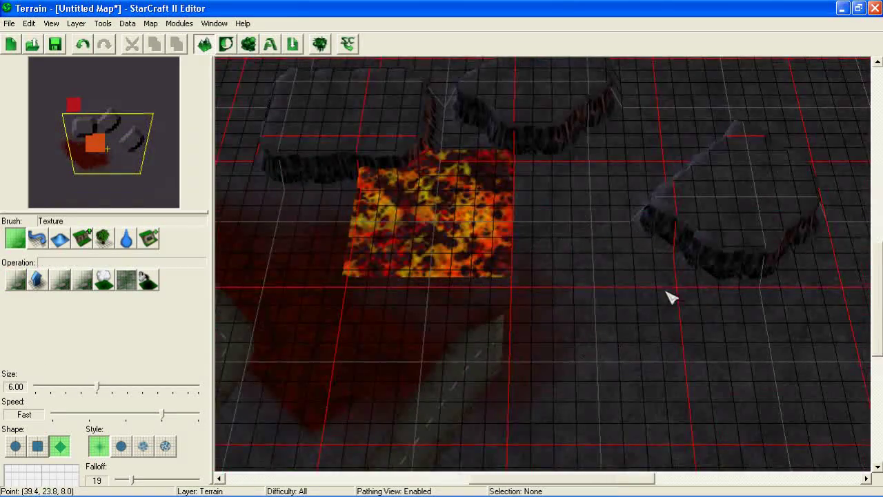
middle_click_drag(670, 295, 591, 351)
left_click_drag(621, 371, 439, 202)
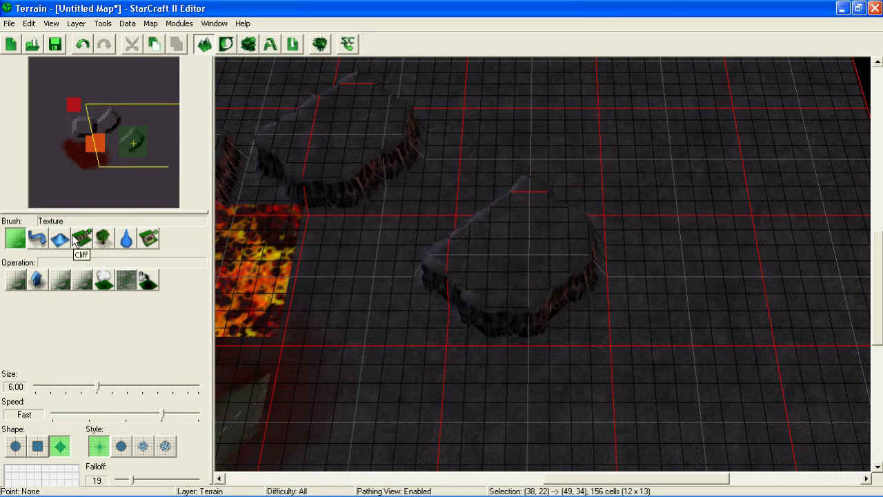
left_click(48, 27)
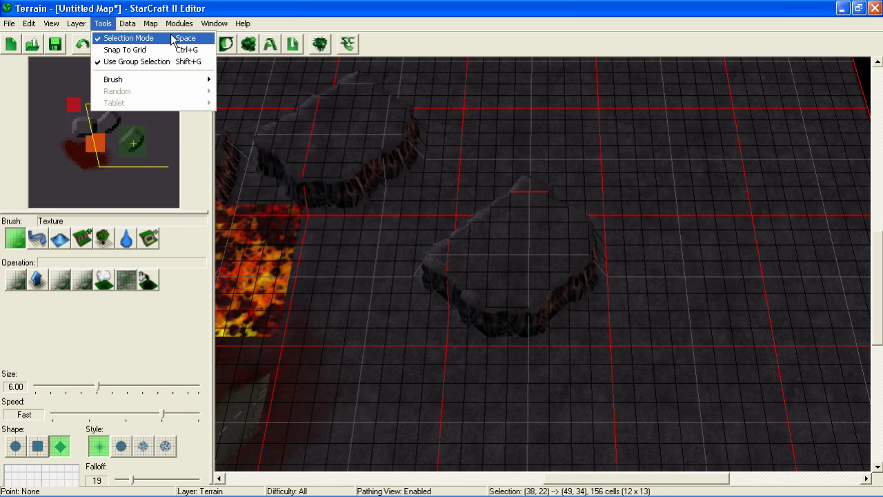
mouse_move(150, 23)
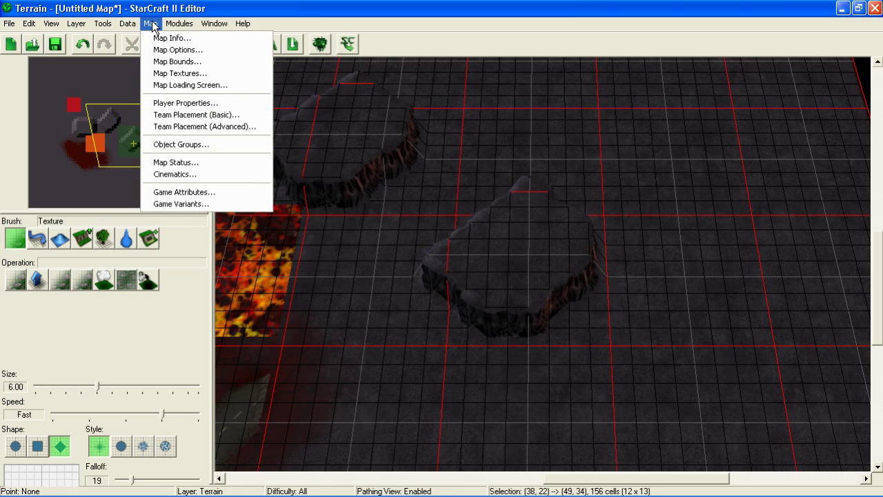
left_click(138, 29)
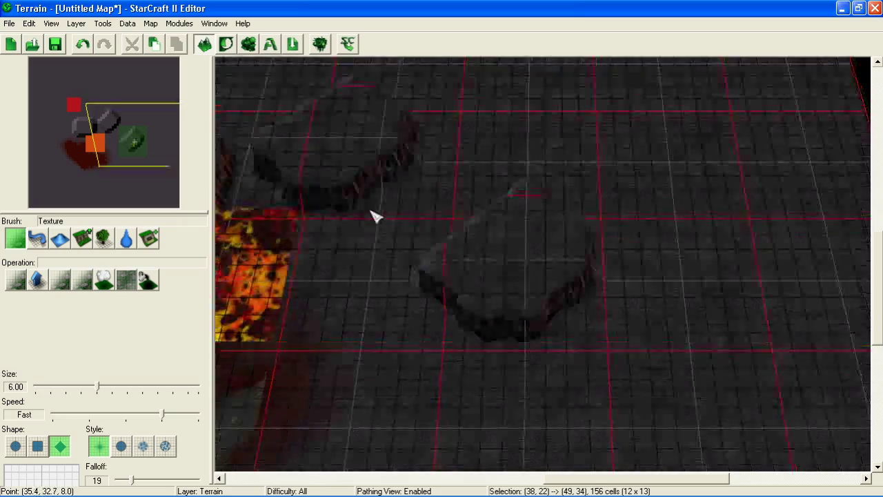
scroll(365, 207, "up", 3)
mouse_move(434, 314)
middle_mouse_down()
mouse_move(476, 243)
mouse_move(444, 400)
middle_mouse_up()
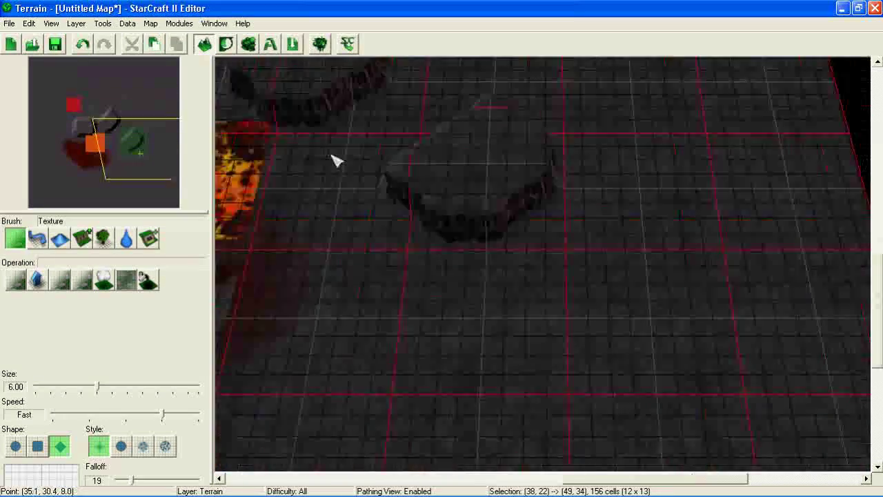
middle_click_drag(444, 400, 367, 230)
left_click_drag(621, 386, 290, 140)
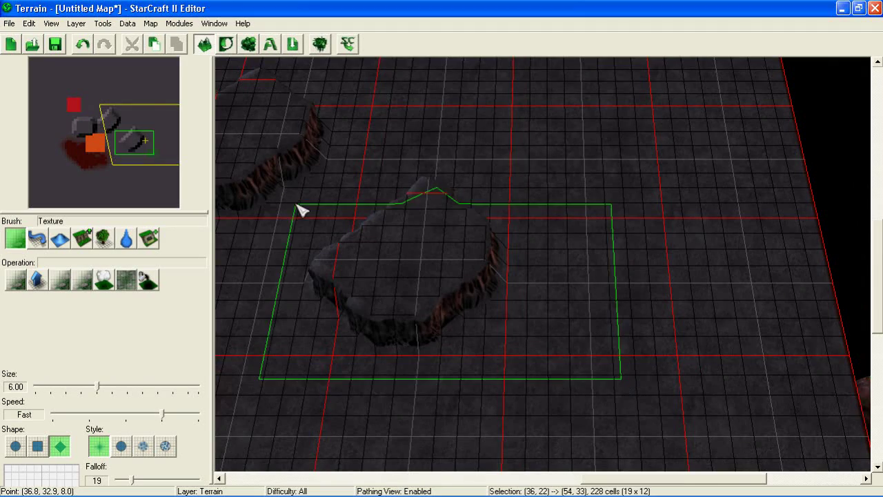
left_click_drag(617, 384, 264, 164)
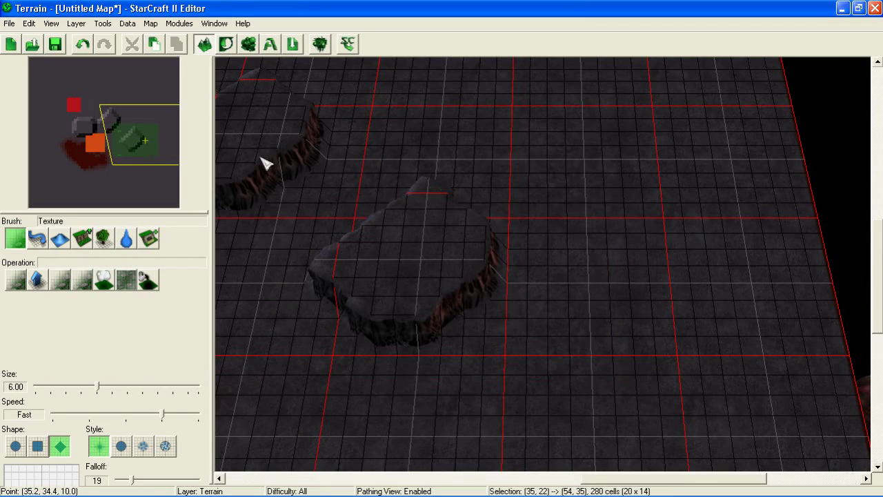
mouse_move(264, 163)
middle_mouse_down()
mouse_move(335, 203)
mouse_move(410, 340)
mouse_move(587, 169)
mouse_move(365, 308)
mouse_move(511, 124)
mouse_move(439, 230)
mouse_move(256, 191)
mouse_move(503, 278)
mouse_move(439, 140)
mouse_move(338, 148)
mouse_move(393, 176)
middle_mouse_up()
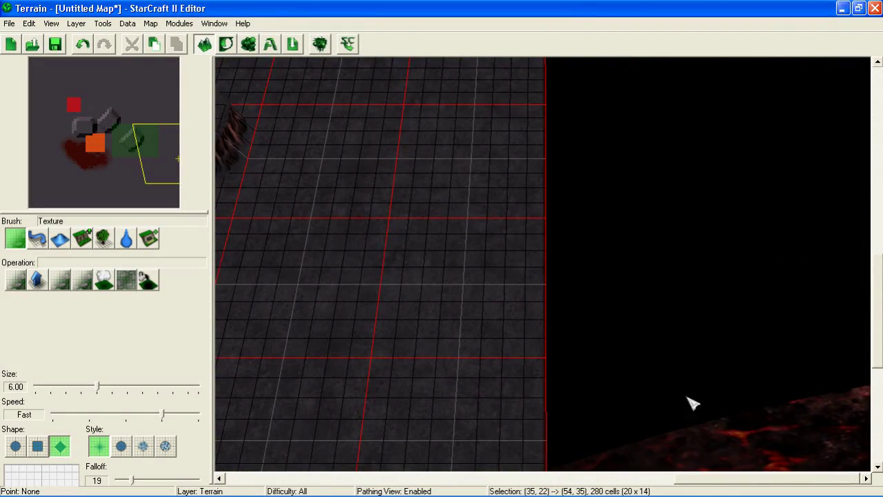
middle_click_drag(413, 214, 471, 180)
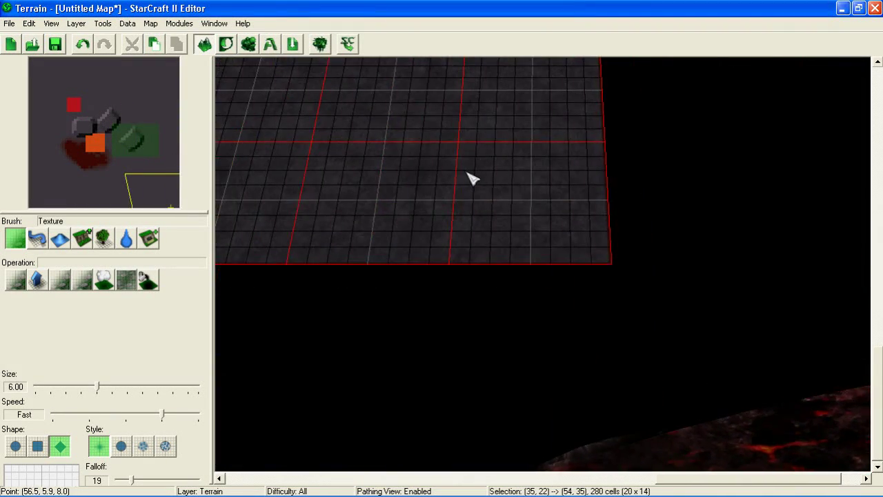
middle_click_drag(471, 178, 455, 156)
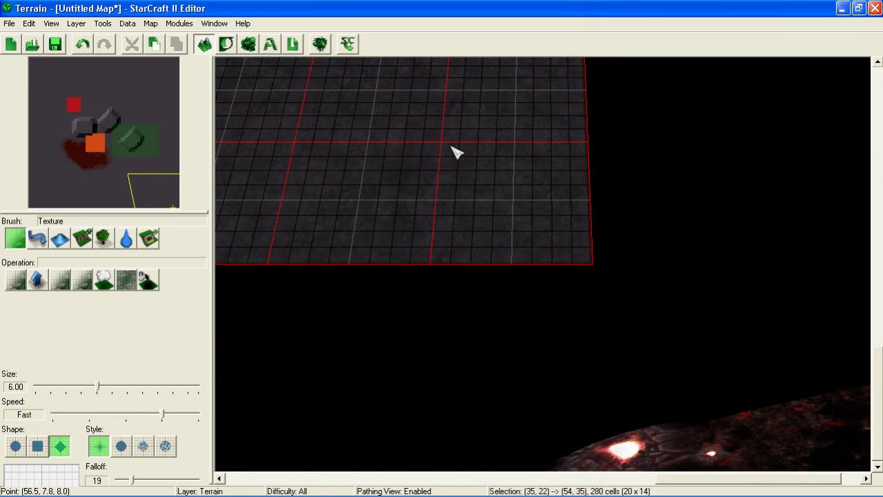
mouse_move(455, 150)
middle_mouse_down()
mouse_move(616, 252)
mouse_move(516, 271)
mouse_move(577, 177)
mouse_move(506, 313)
mouse_move(650, 321)
mouse_move(420, 289)
mouse_move(392, 252)
mouse_move(540, 285)
mouse_move(384, 112)
mouse_move(467, 128)
mouse_move(272, 146)
mouse_move(261, 48)
mouse_move(288, 108)
mouse_move(398, 189)
mouse_move(160, 383)
middle_mouse_up()
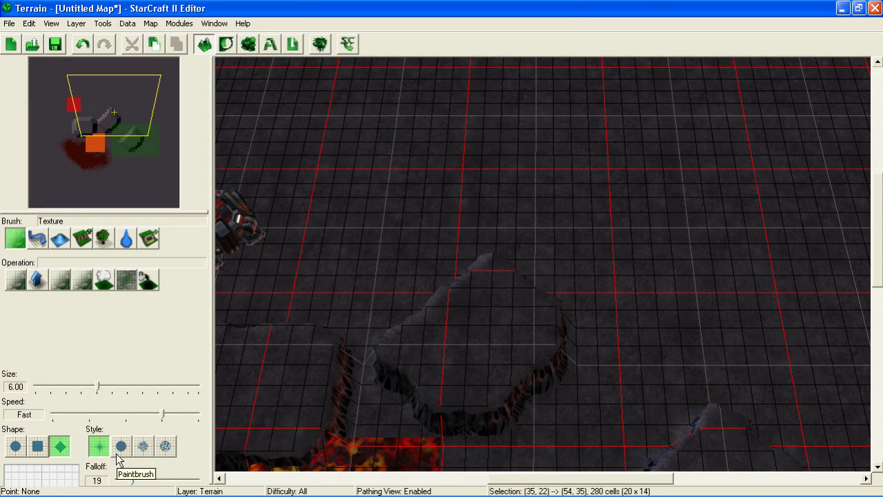
- Paint a solid Char Lava Cracks patch above the cliffs, then a faint noise-style one
key("t")
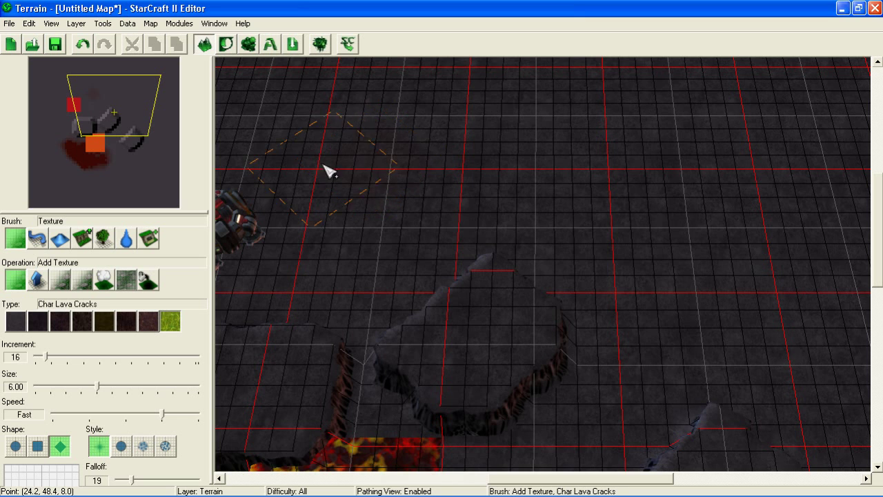
left_click_drag(371, 158, 367, 161)
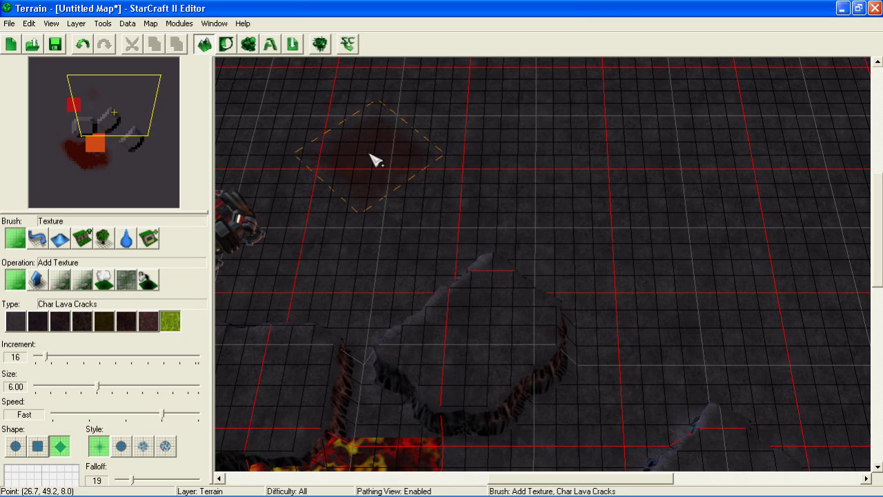
left_click(144, 446)
left_click(578, 201)
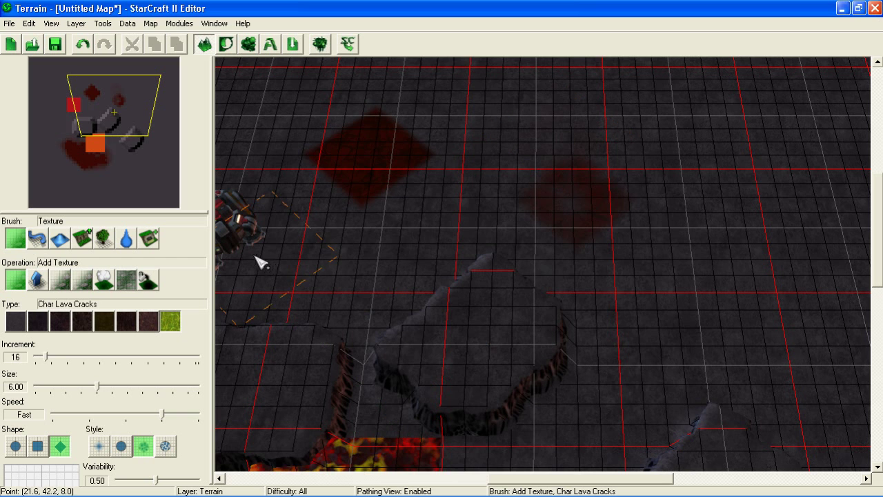
- Set Speed to Very Fast, paint a darkened patch on the right, and open Task Manager
left_click(161, 413)
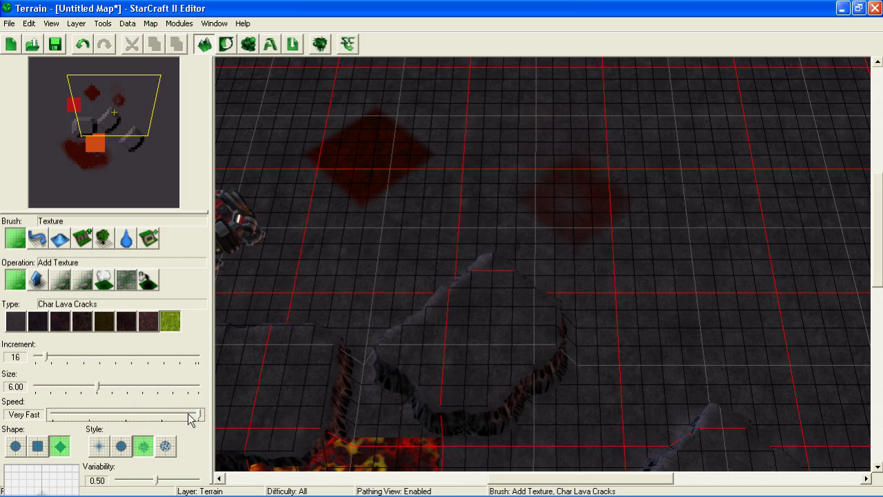
left_click(726, 277)
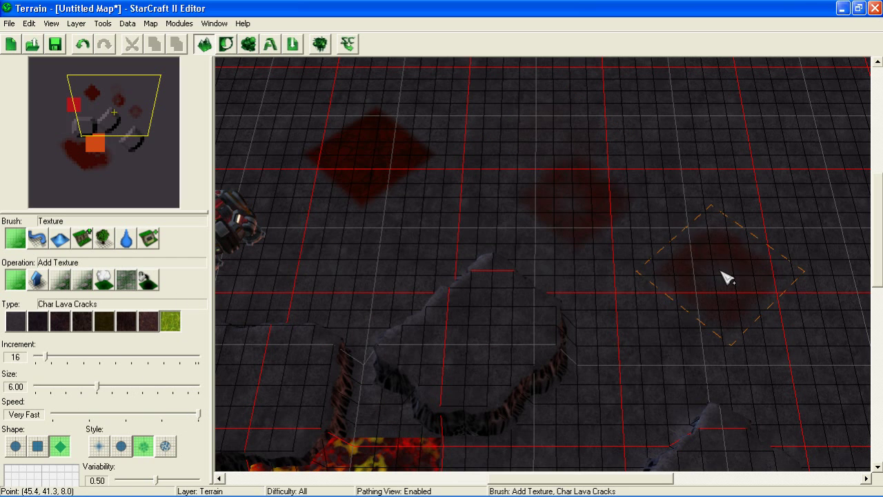
left_click(726, 277)
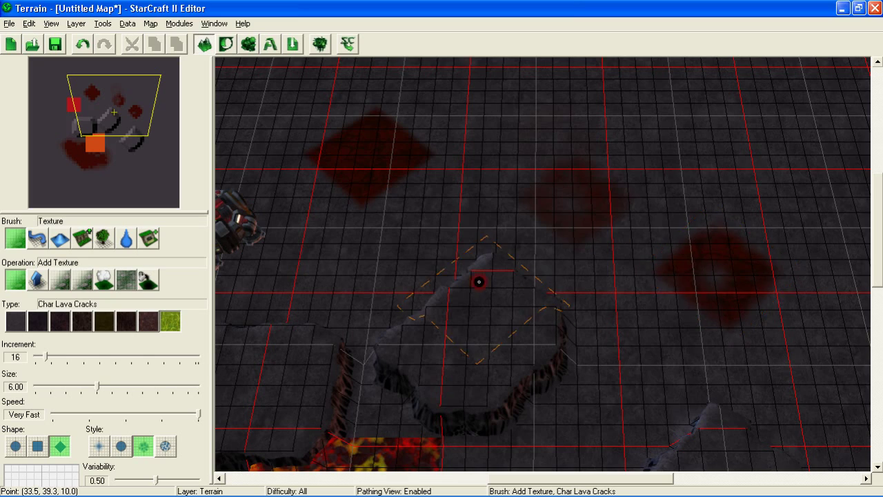
key("ctrl+shift+Escape")
left_click(519, 153)
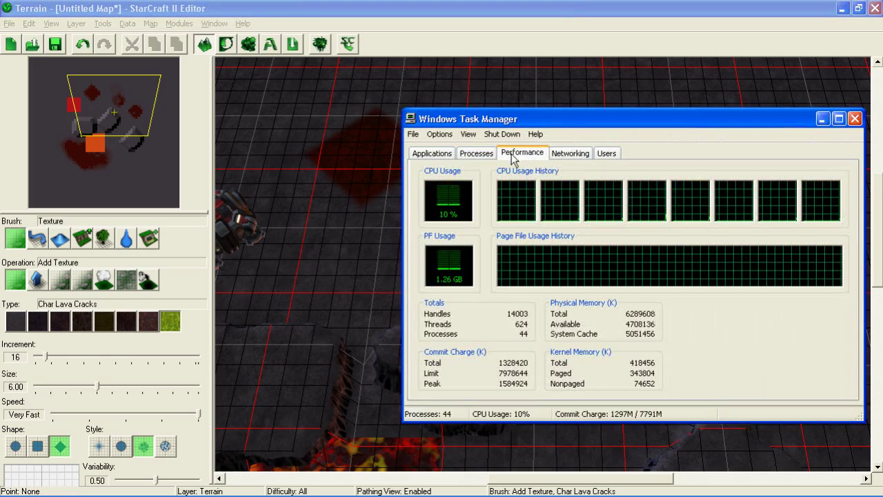
- Paint a Char Lava Cracks patch near the map's top edge and dismiss Task Manager
left_click(589, 14)
middle_click_drag(706, 165, 557, 311)
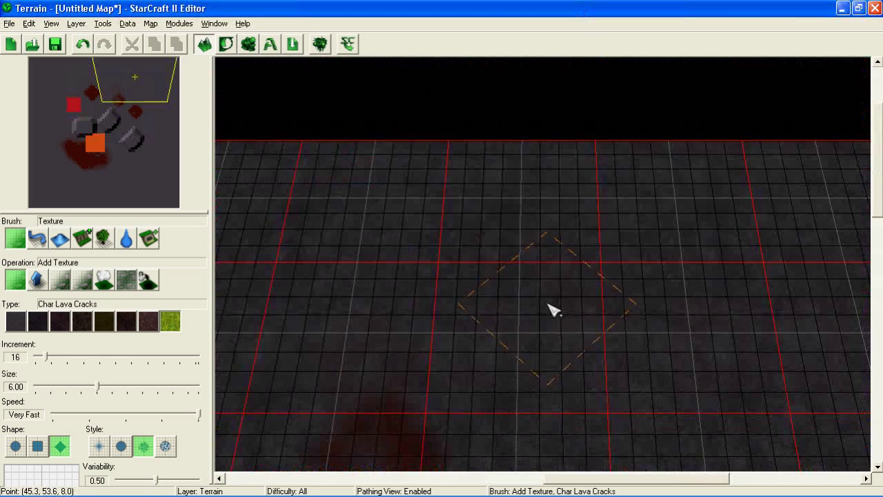
left_click_drag(554, 310, 553, 303)
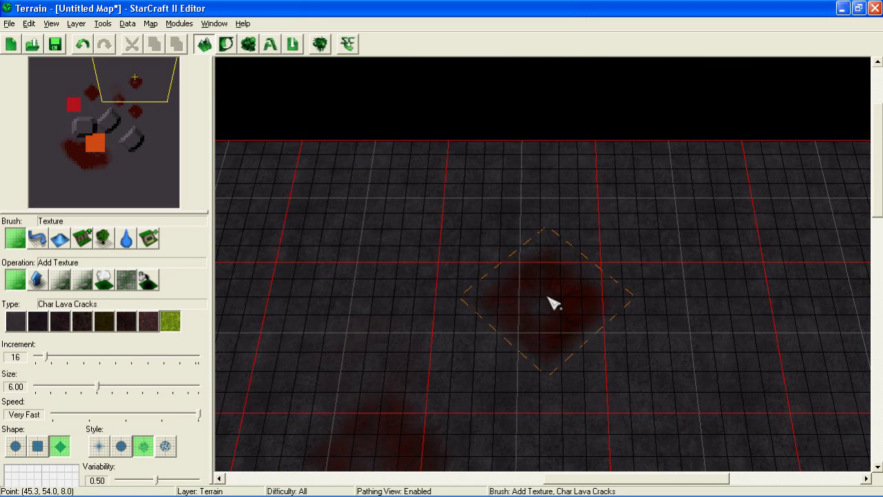
left_click(476, 491)
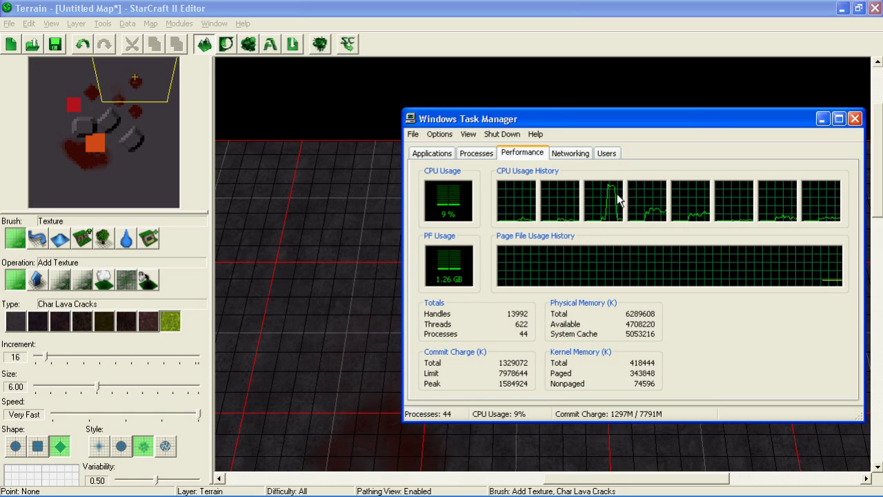
left_click(820, 119)
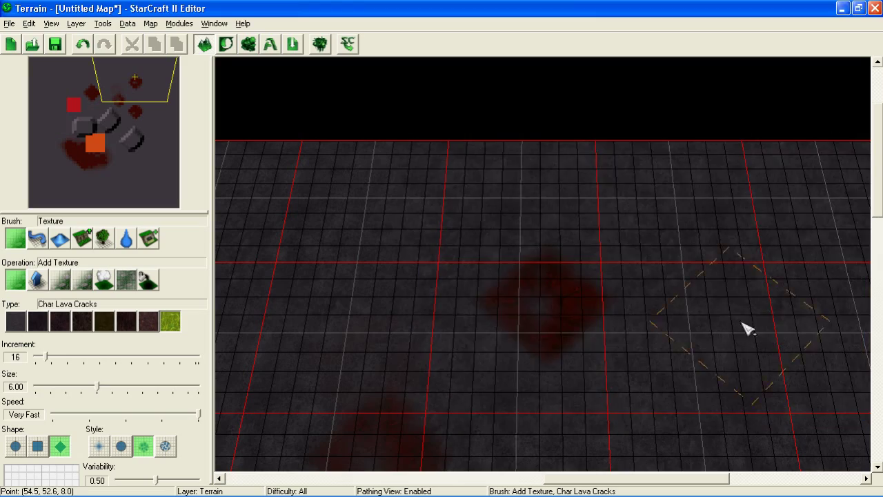
mouse_move(745, 325)
middle_mouse_down()
mouse_move(544, 192)
mouse_move(284, 191)
mouse_move(467, 211)
mouse_move(476, 195)
mouse_move(467, 181)
middle_mouse_up()
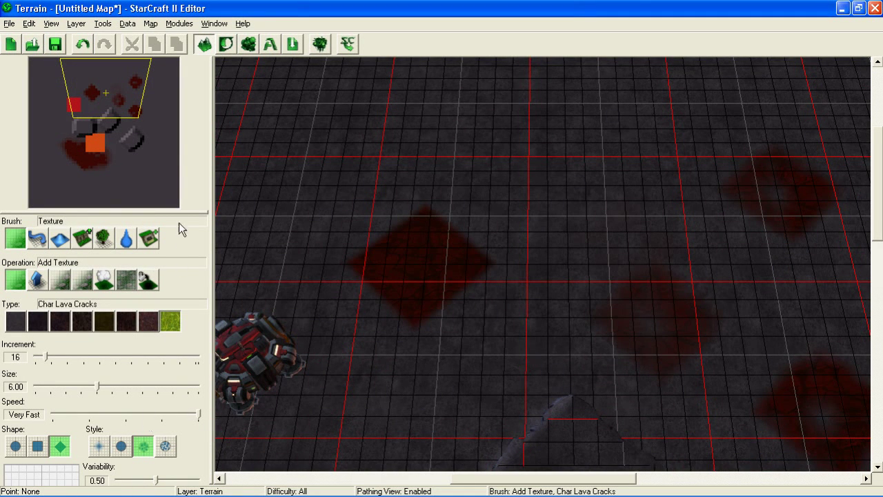
- Shrink the minimap and set the brush to resolution 64 and size 14.50
left_click_drag(181, 214, 187, 134)
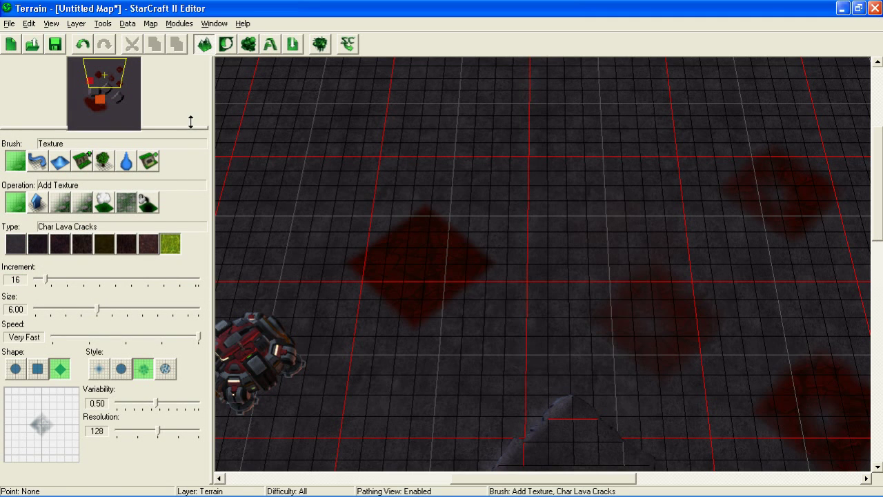
left_click_drag(186, 138, 191, 123)
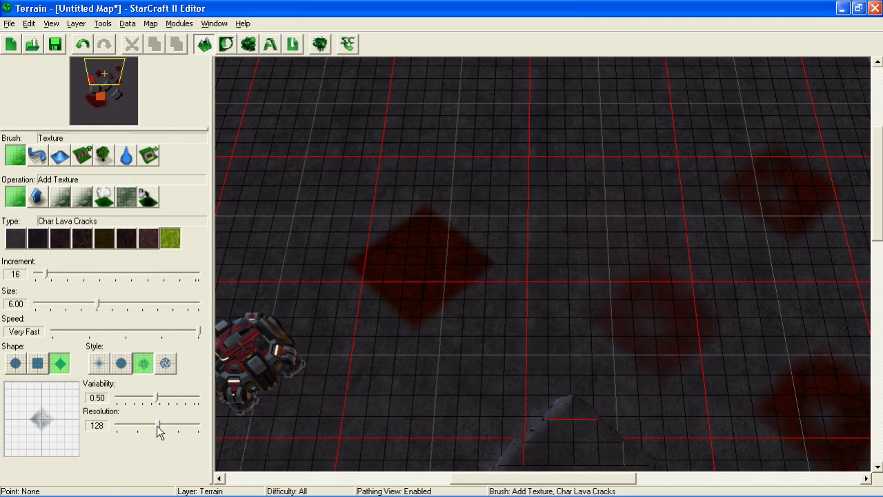
mouse_move(156, 425)
left_mouse_down()
mouse_move(141, 422)
mouse_move(173, 423)
mouse_move(127, 423)
left_mouse_up()
left_click_drag(95, 303, 182, 316)
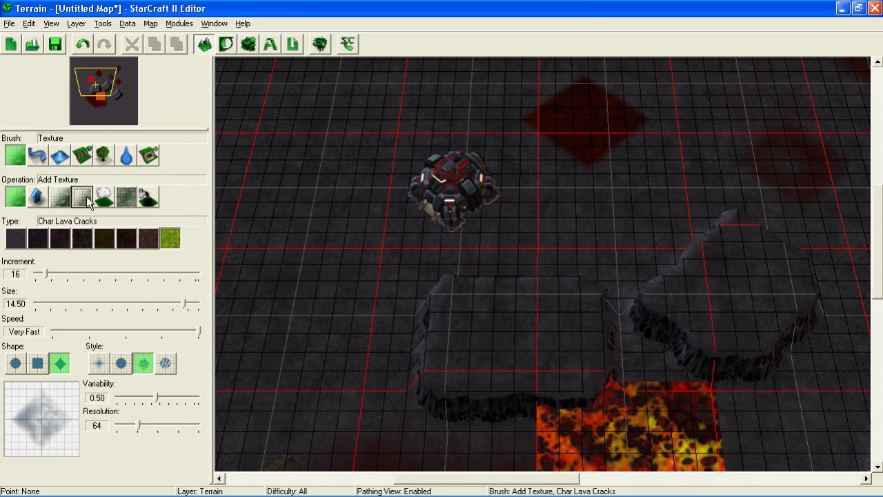
left_click(82, 197)
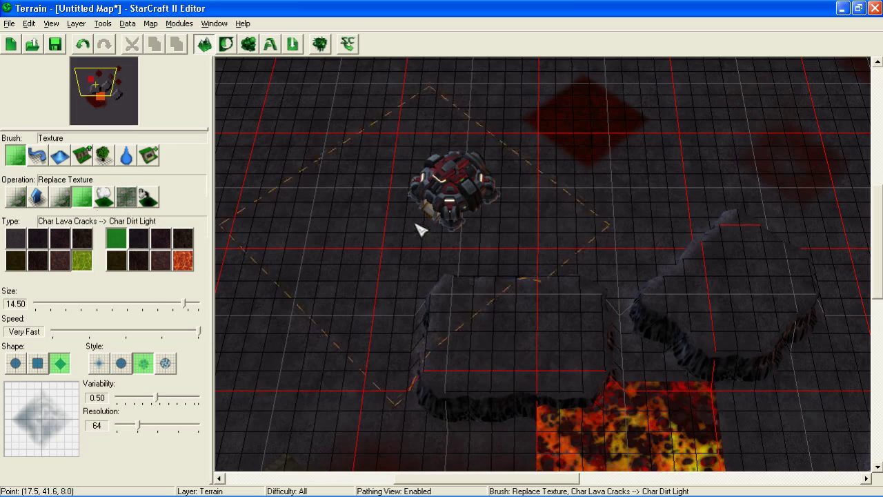
scroll(447, 200, "up", 5)
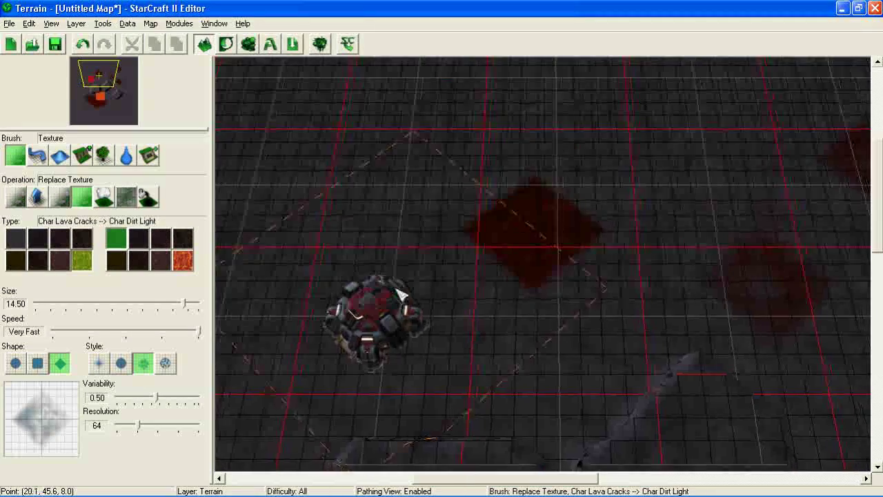
- Bring the dark lava-crack square into view and shrink the brush to size 5.00
middle_click_drag(378, 289, 325, 296)
scroll(311, 302, "up", 1)
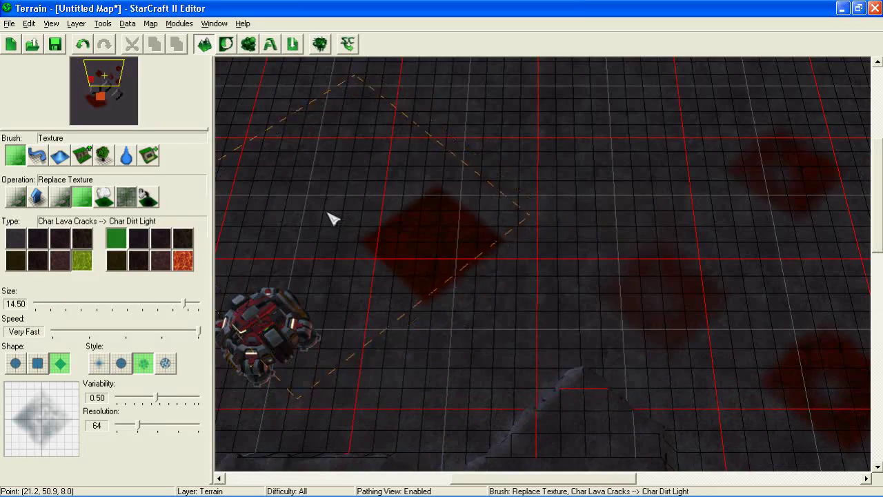
mouse_move(331, 217)
middle_mouse_down()
mouse_move(308, 260)
mouse_move(272, 251)
middle_mouse_up()
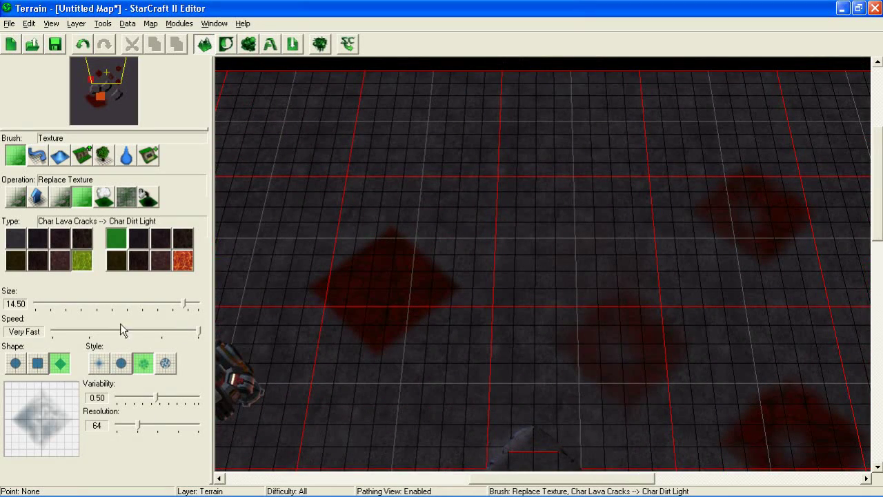
left_click_drag(185, 304, 88, 301)
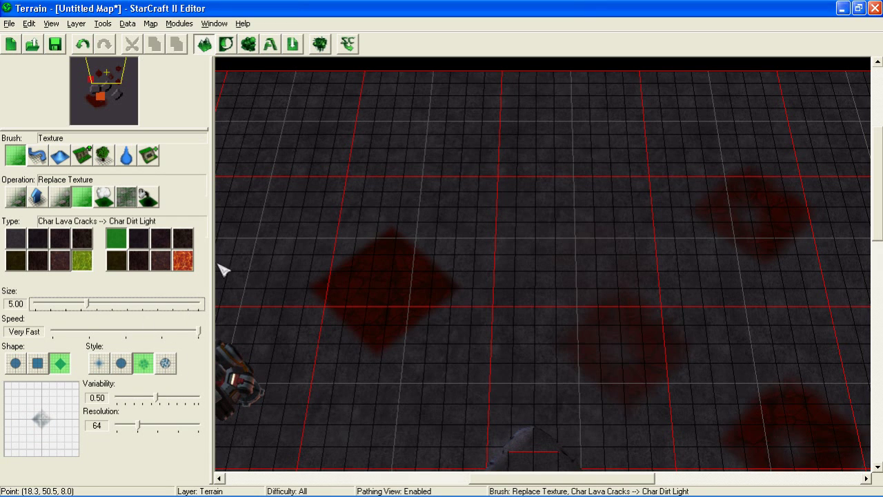
middle_click_drag(331, 174, 418, 191)
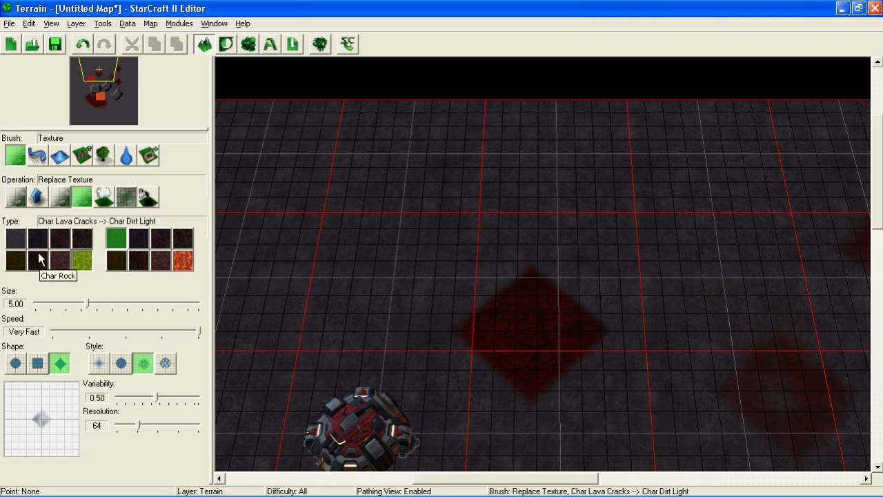
- Paint a solid diamond replacing Char Dirt Light with Char Red Cracks
left_click(23, 245)
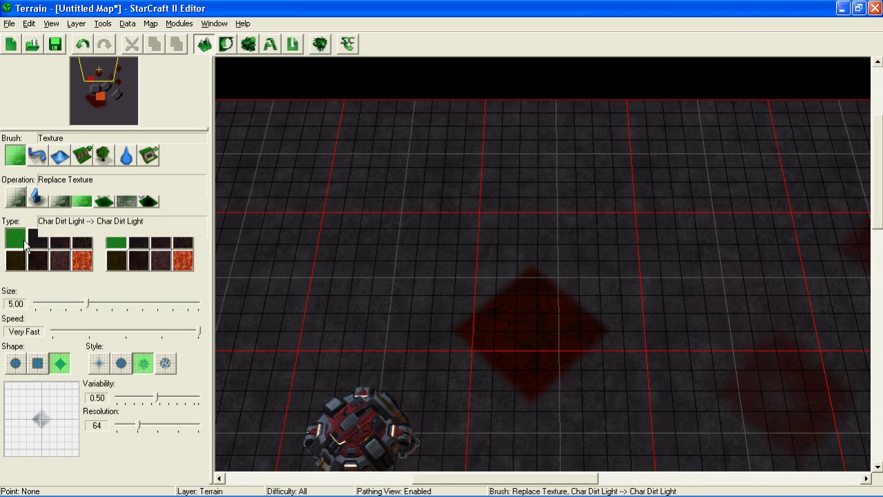
left_click(159, 261)
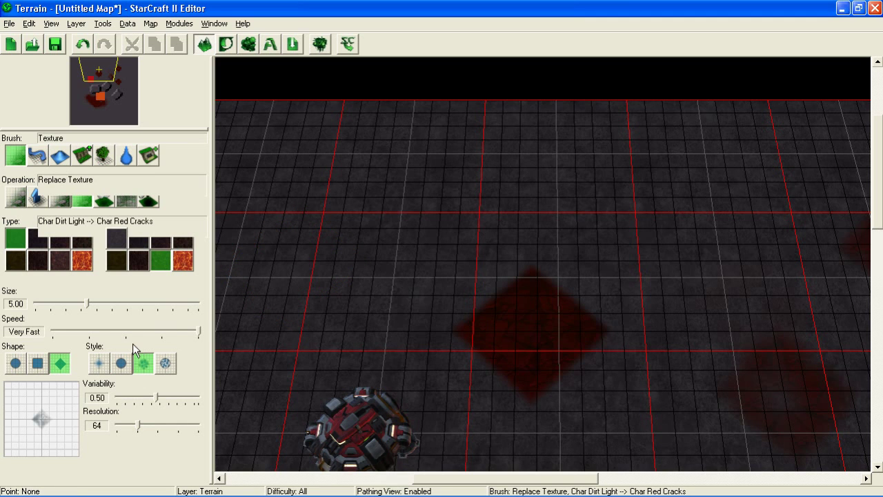
left_click(121, 363)
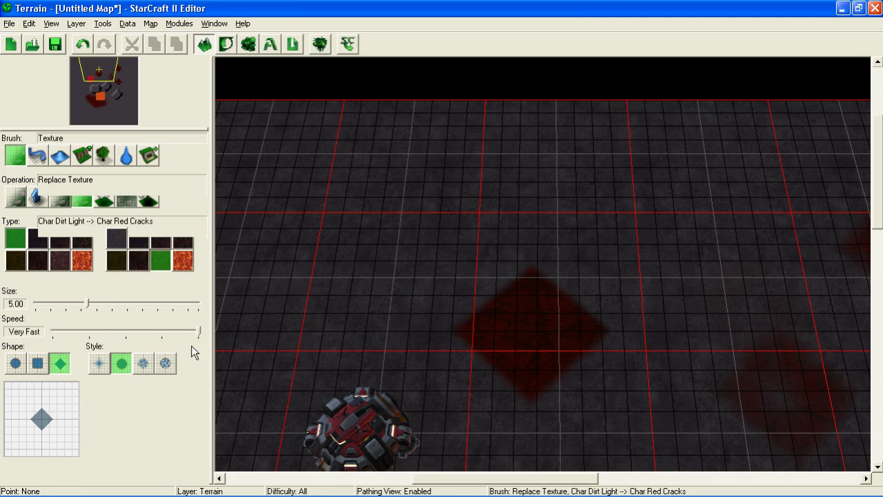
left_click(312, 227)
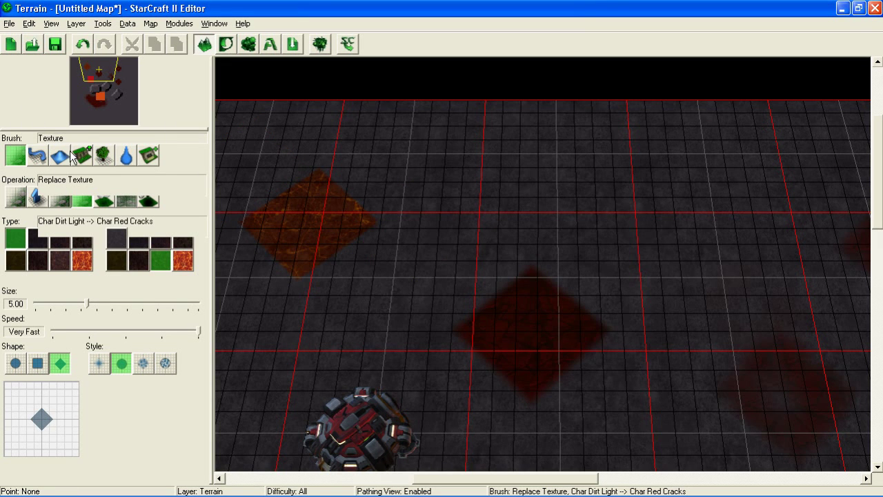
left_click_drag(84, 129, 89, 145)
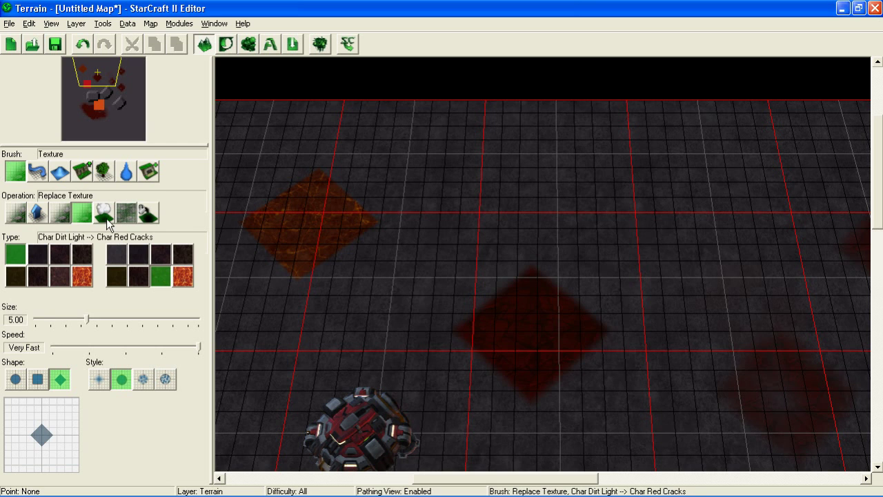
left_click(106, 218)
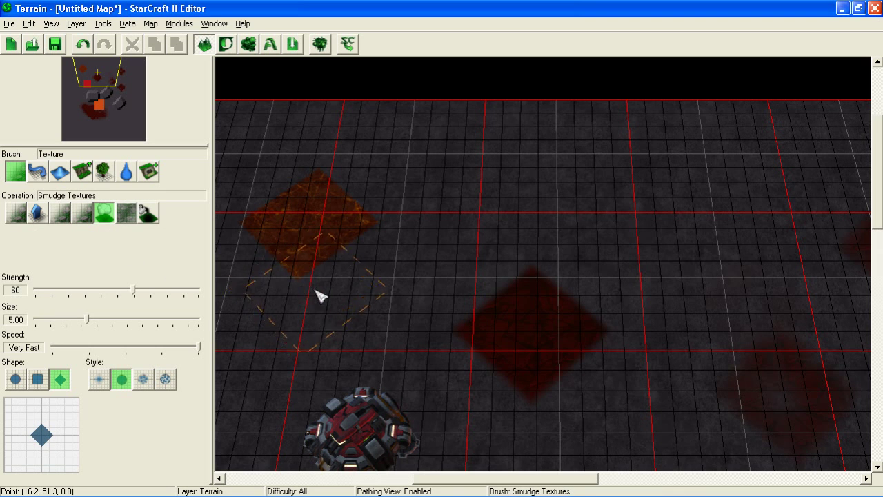
- Smudge the orange cracks patch and the red diamond's top edge with a small circular brush
left_click(16, 380)
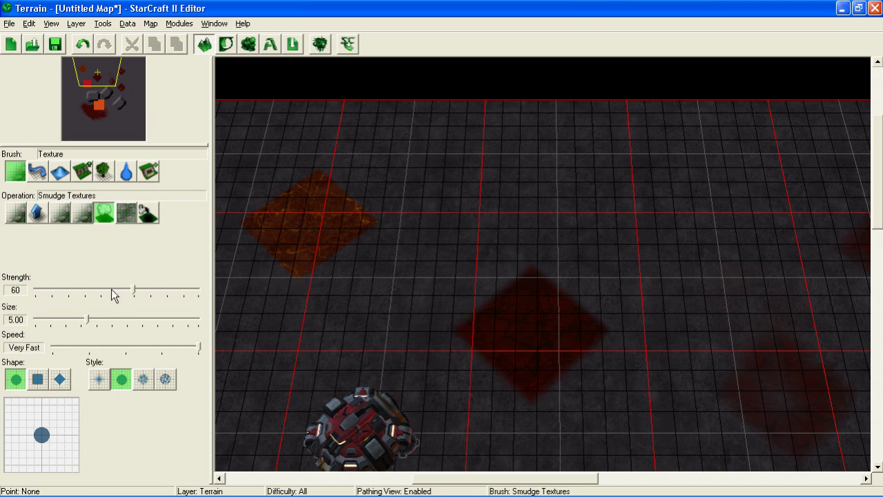
mouse_move(133, 290)
left_mouse_down()
mouse_move(73, 289)
mouse_move(90, 290)
mouse_move(57, 321)
left_mouse_up()
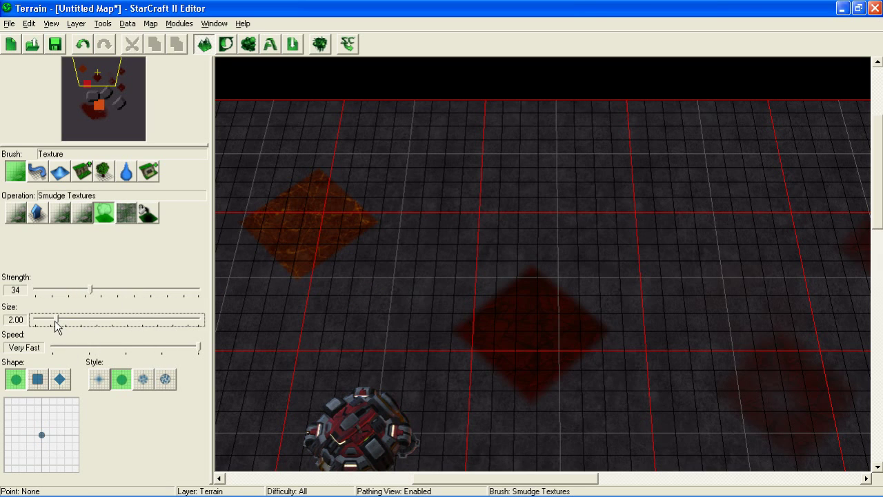
mouse_move(306, 280)
left_mouse_down()
mouse_move(303, 295)
mouse_move(345, 296)
mouse_move(315, 268)
mouse_move(329, 288)
left_mouse_up()
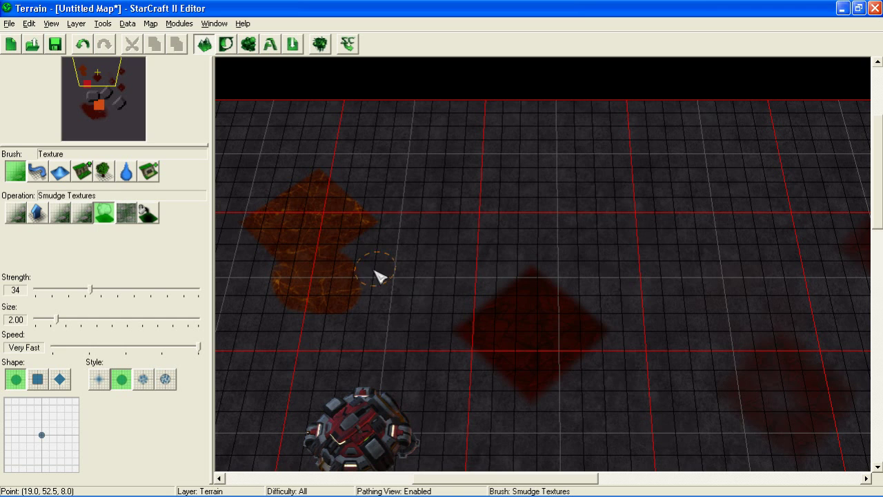
left_click_drag(352, 279, 397, 312)
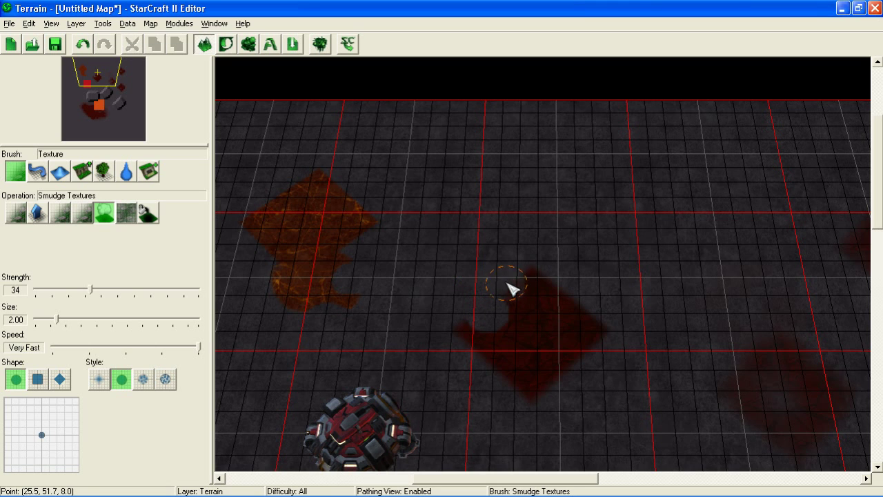
left_click_drag(504, 241, 455, 273)
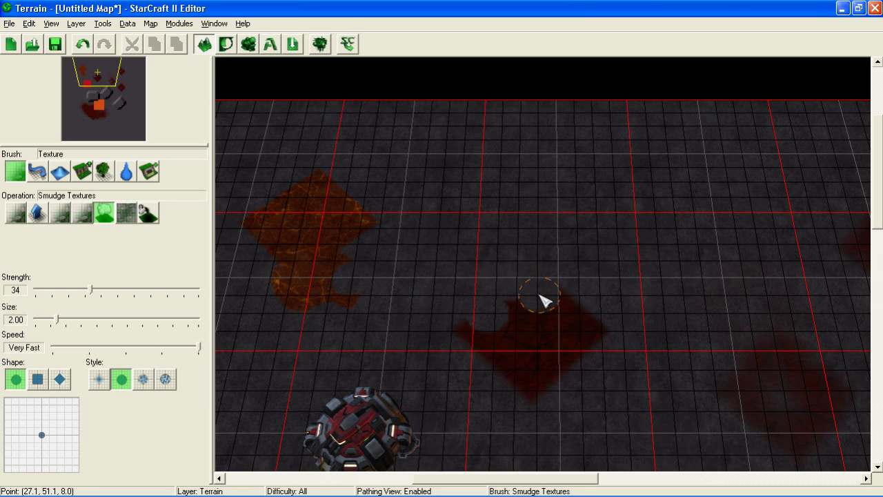
- Smudge away the red patch's left tip and blur the patch edges
mouse_move(445, 337)
left_mouse_down()
mouse_move(488, 367)
mouse_move(609, 343)
mouse_move(562, 307)
left_mouse_up()
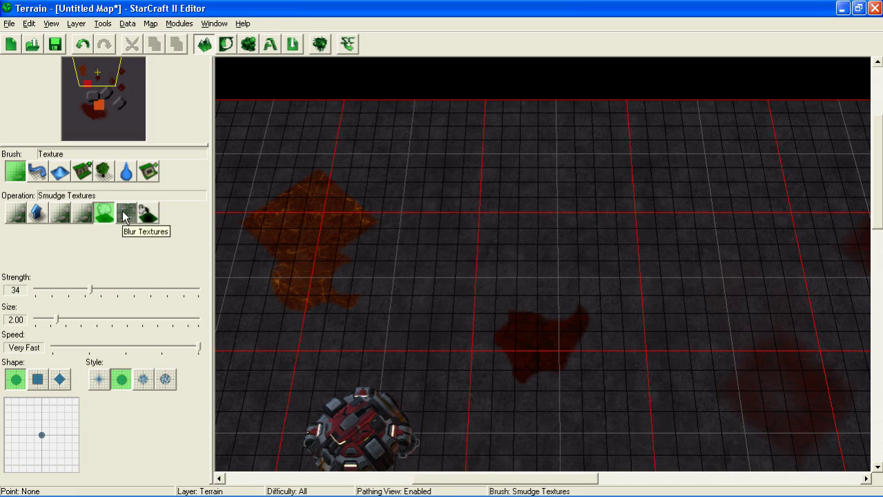
left_click(123, 216)
left_click_drag(522, 329, 514, 334)
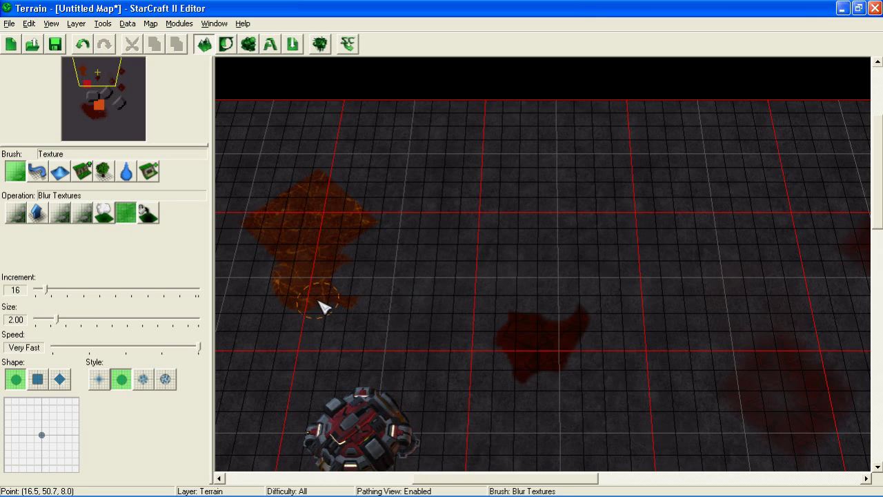
left_click(147, 215)
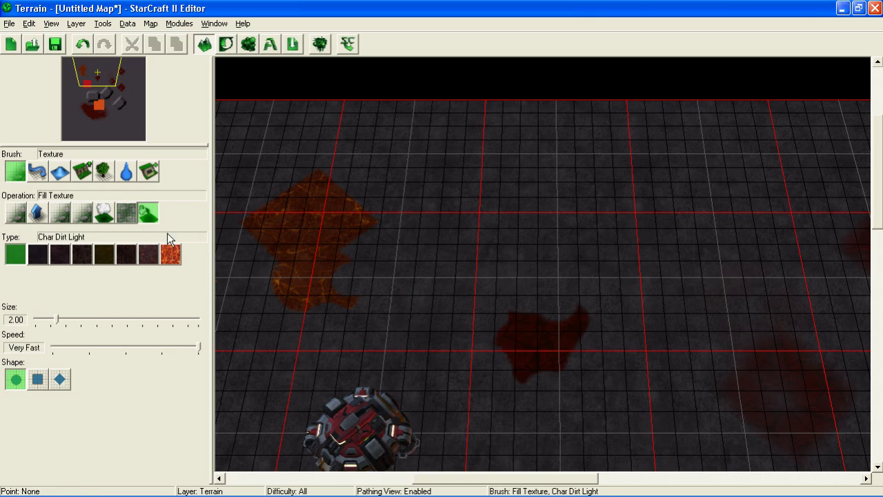
left_click(444, 266)
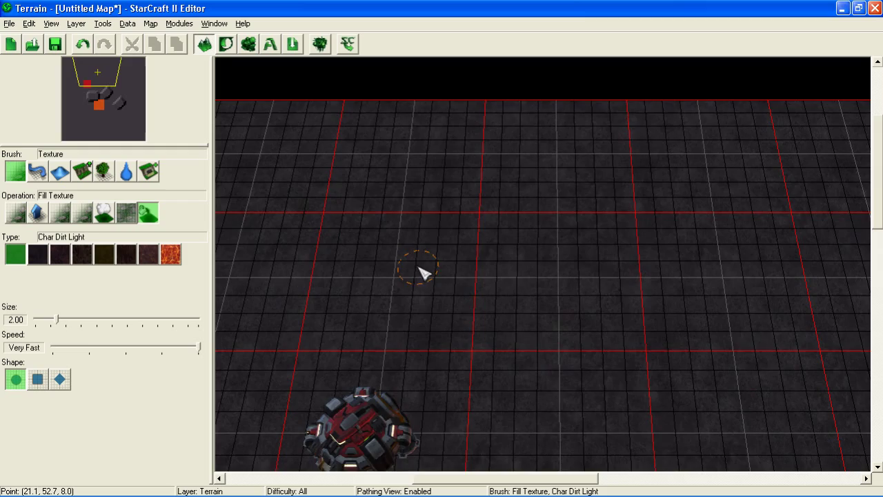
mouse_move(514, 338)
middle_mouse_down()
mouse_move(453, 173)
mouse_move(419, 111)
mouse_move(373, 122)
middle_mouse_up()
left_click(29, 24)
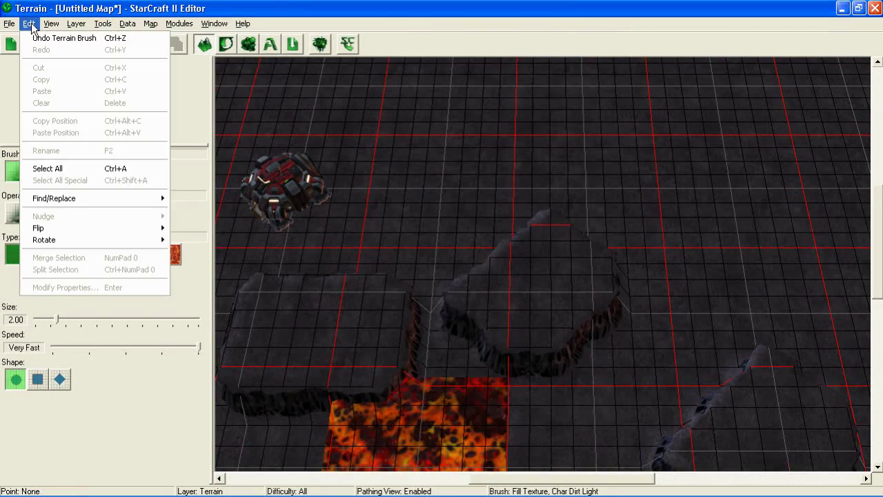
left_click(29, 38)
mouse_move(338, 138)
middle_mouse_down()
mouse_move(467, 264)
mouse_move(394, 292)
mouse_move(393, 327)
mouse_move(274, 277)
middle_mouse_up()
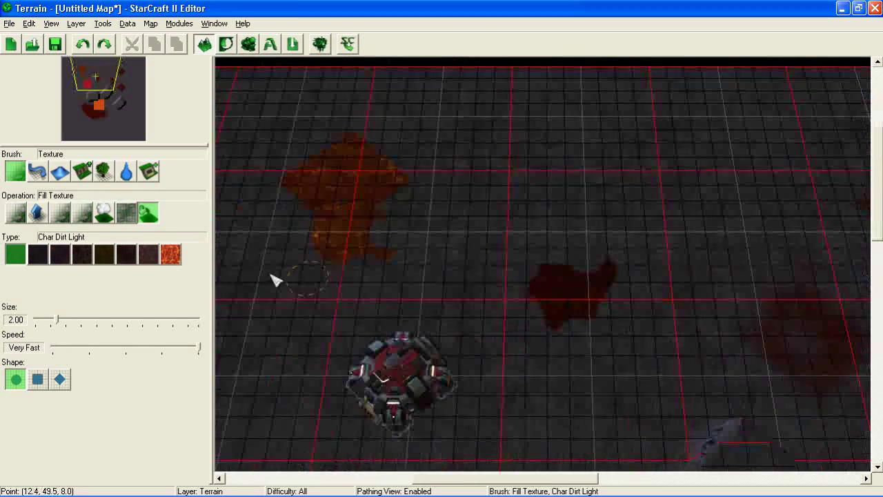
left_click(348, 195)
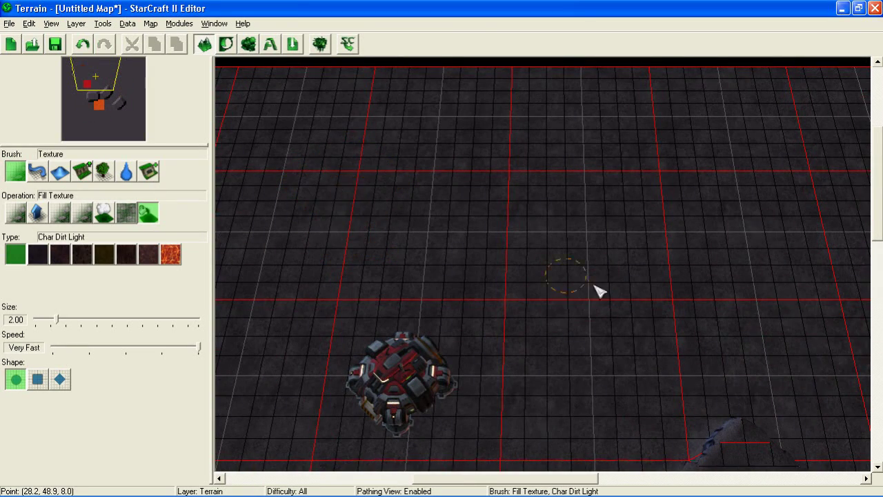
key("ctrl+z")
key("ctrl+y")
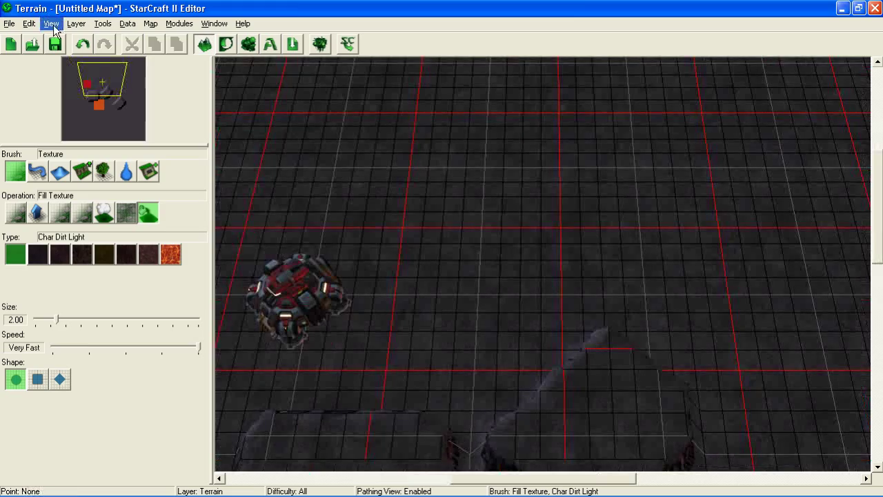
left_click(29, 24)
left_click(35, 36)
mouse_move(402, 322)
middle_mouse_down()
mouse_move(332, 143)
mouse_move(301, 228)
middle_mouse_up()
middle_click_drag(246, 83, 309, 200)
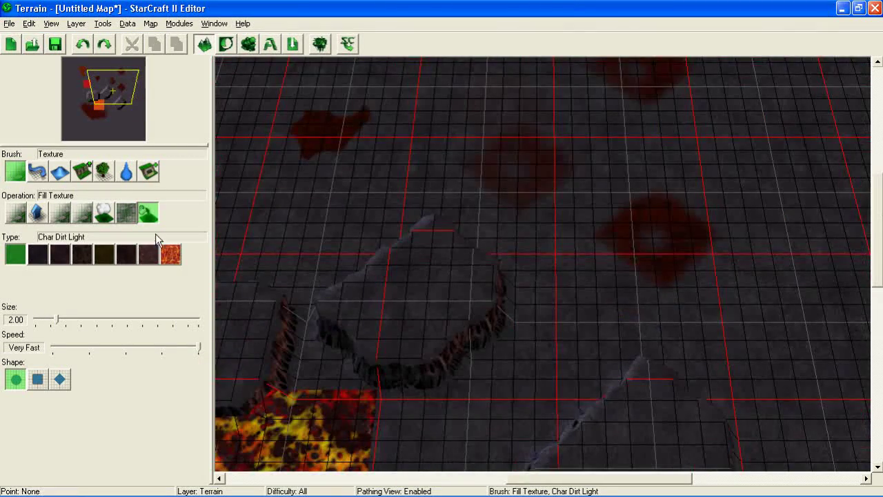
left_click(171, 254)
- Fill the plateau top with Char Lava Cracks, then refill it with Char Sponge
left_click(408, 299)
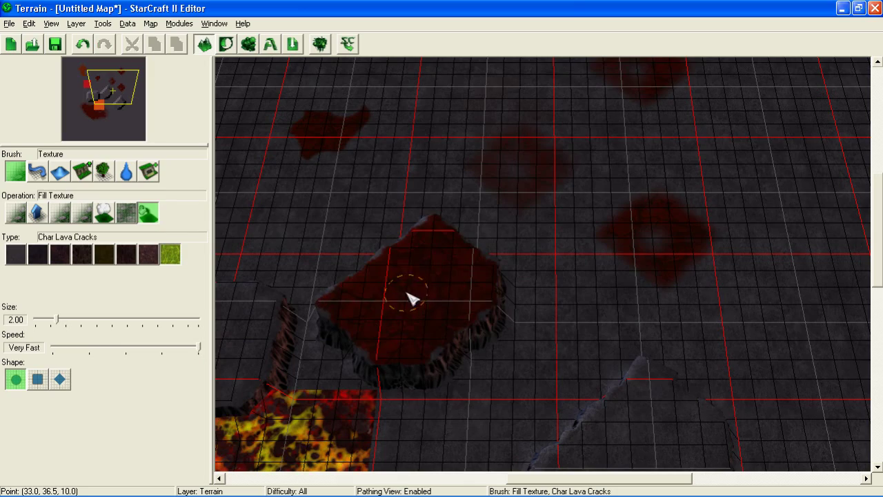
mouse_move(355, 233)
middle_mouse_down()
mouse_move(490, 329)
mouse_move(428, 220)
middle_mouse_up()
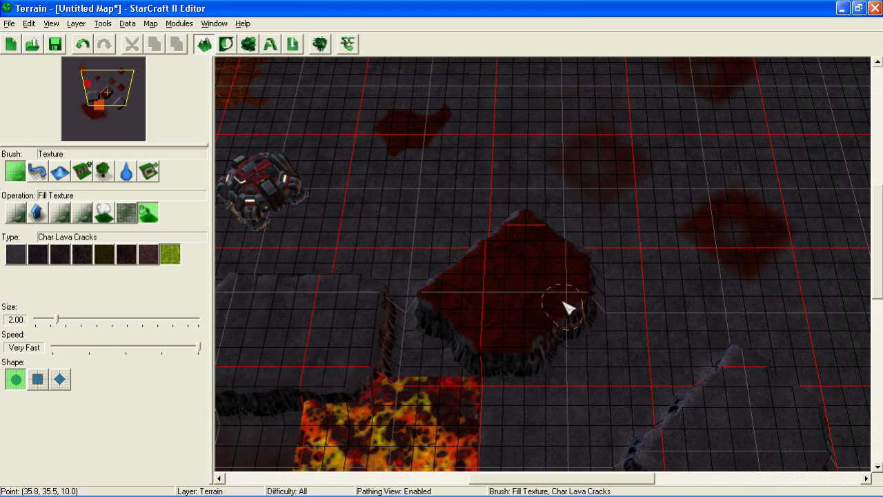
left_click(77, 255)
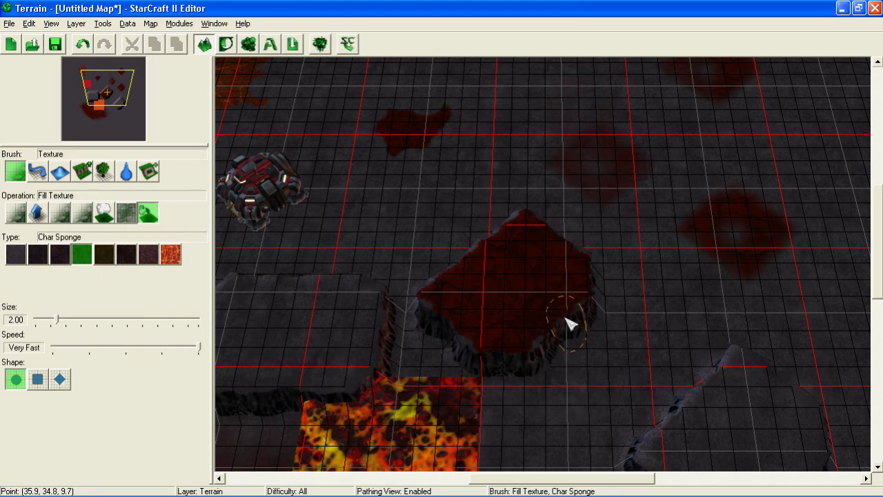
left_click(502, 305)
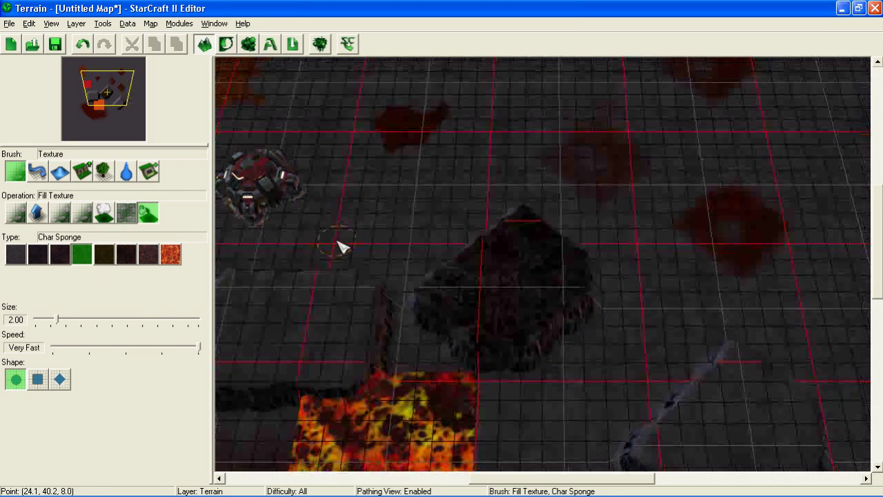
- Set the brush to add Char Sponge texture gradually while panning around the map
key("Right")
scroll(276, 241, "up", 3)
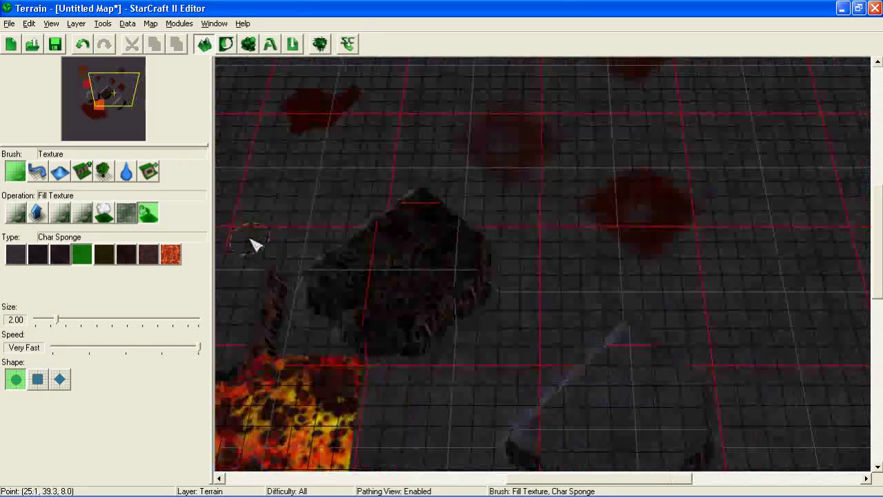
scroll(414, 358, "up", 2)
scroll(352, 412, "down", 3)
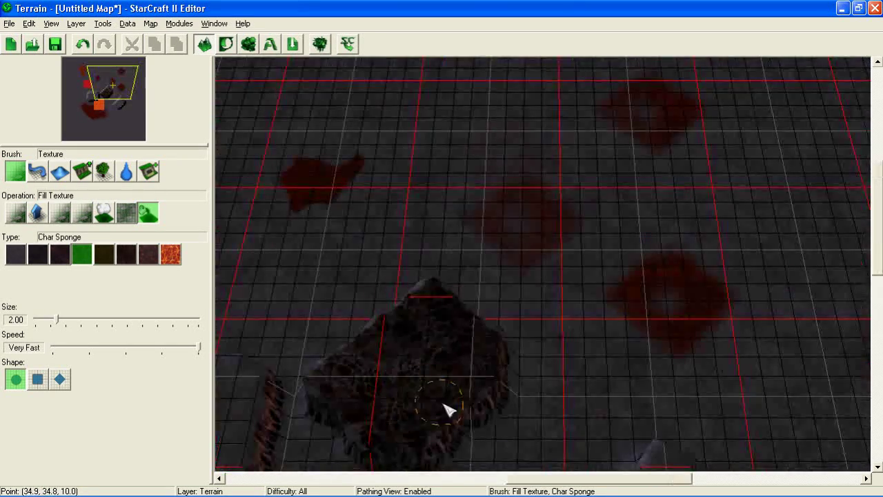
key("Down")
key("Up")
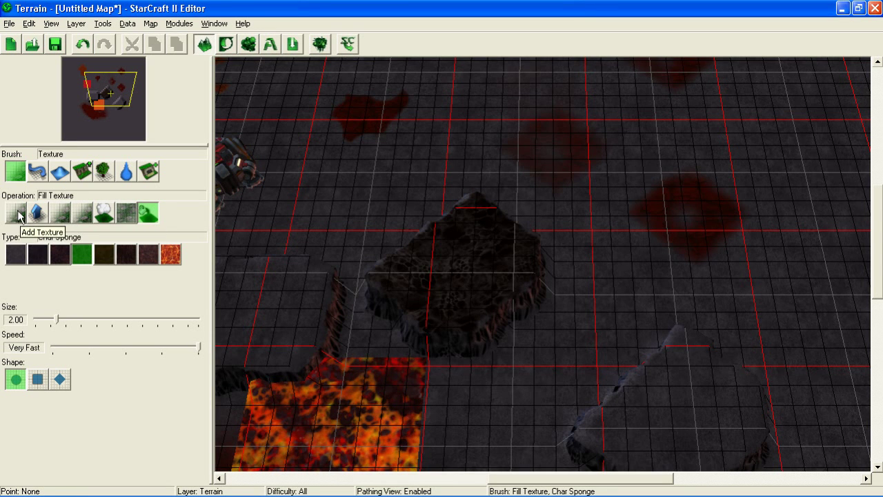
left_click(20, 216)
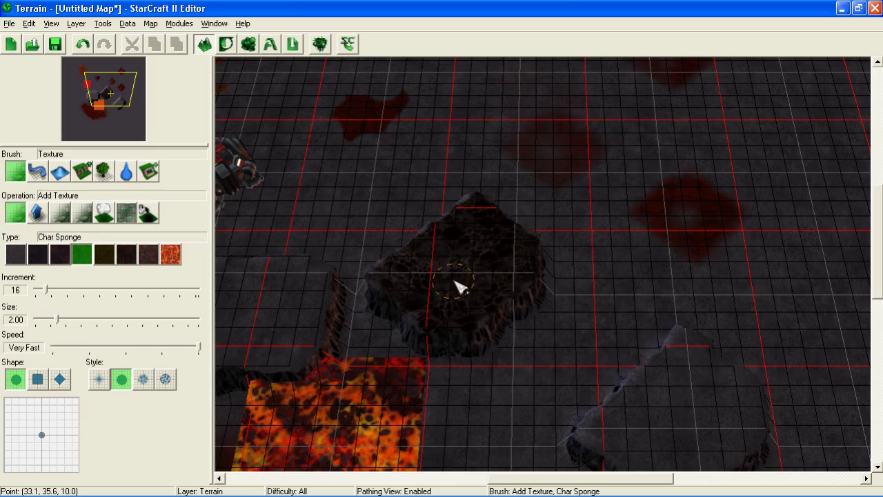
key("Up")
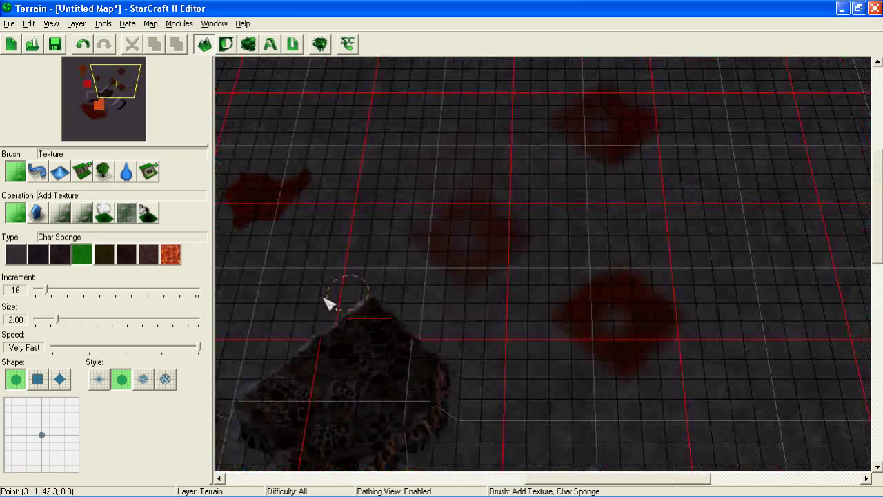
key("Left")
key("Down")
key("Left")
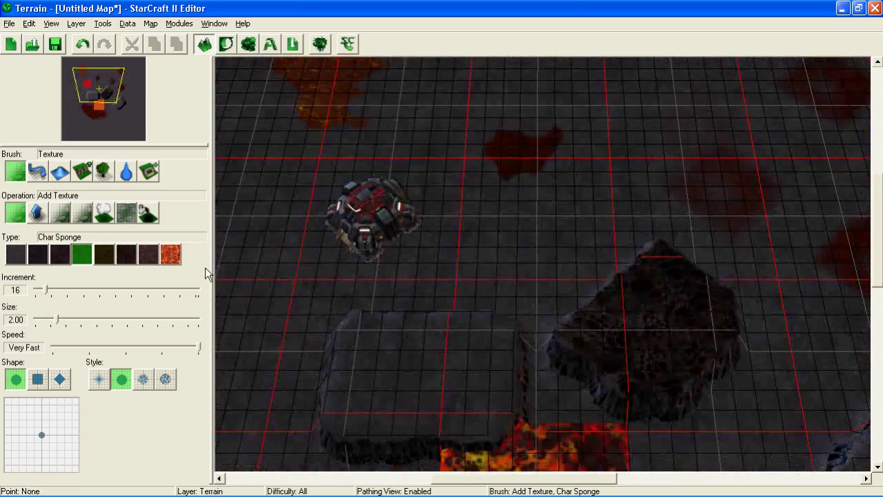